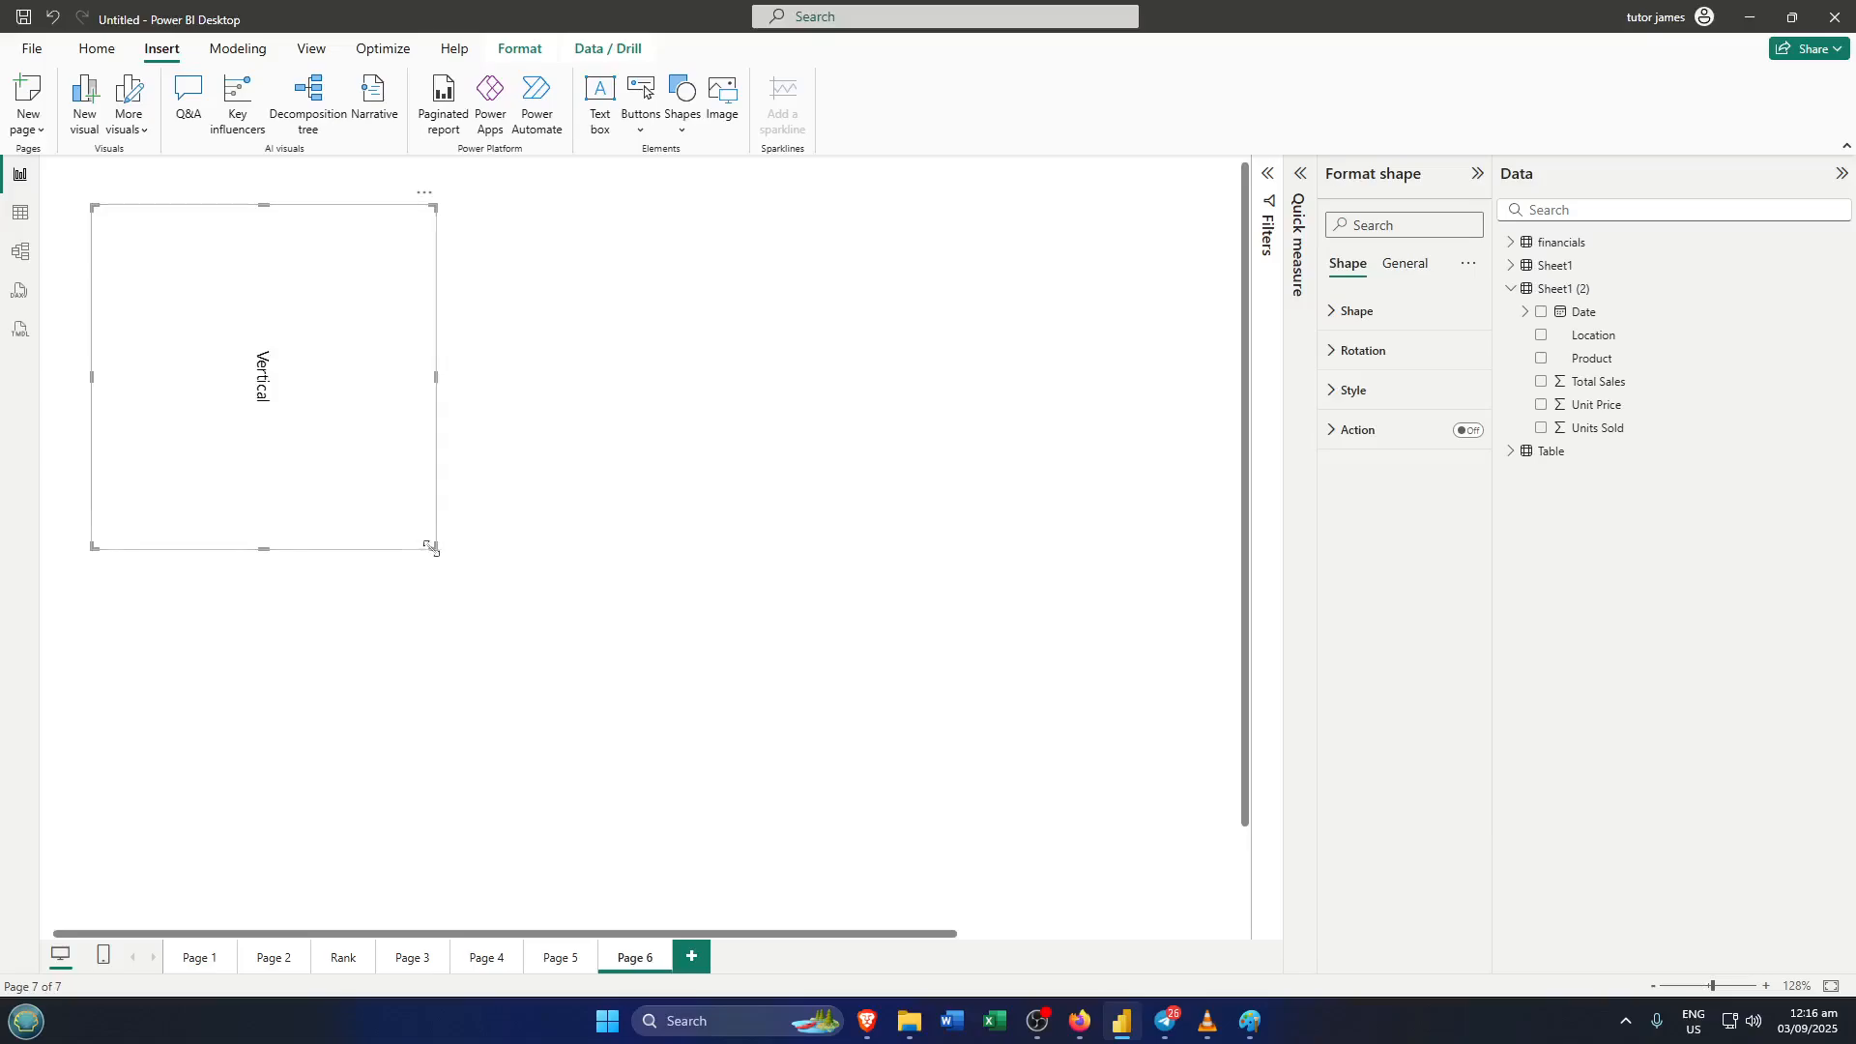
Step: Resize the existing "Vertical" text shape to a narrower, taller frame and move it to the page's upper-left corner
left_click_drag(444, 562, 544, 590)
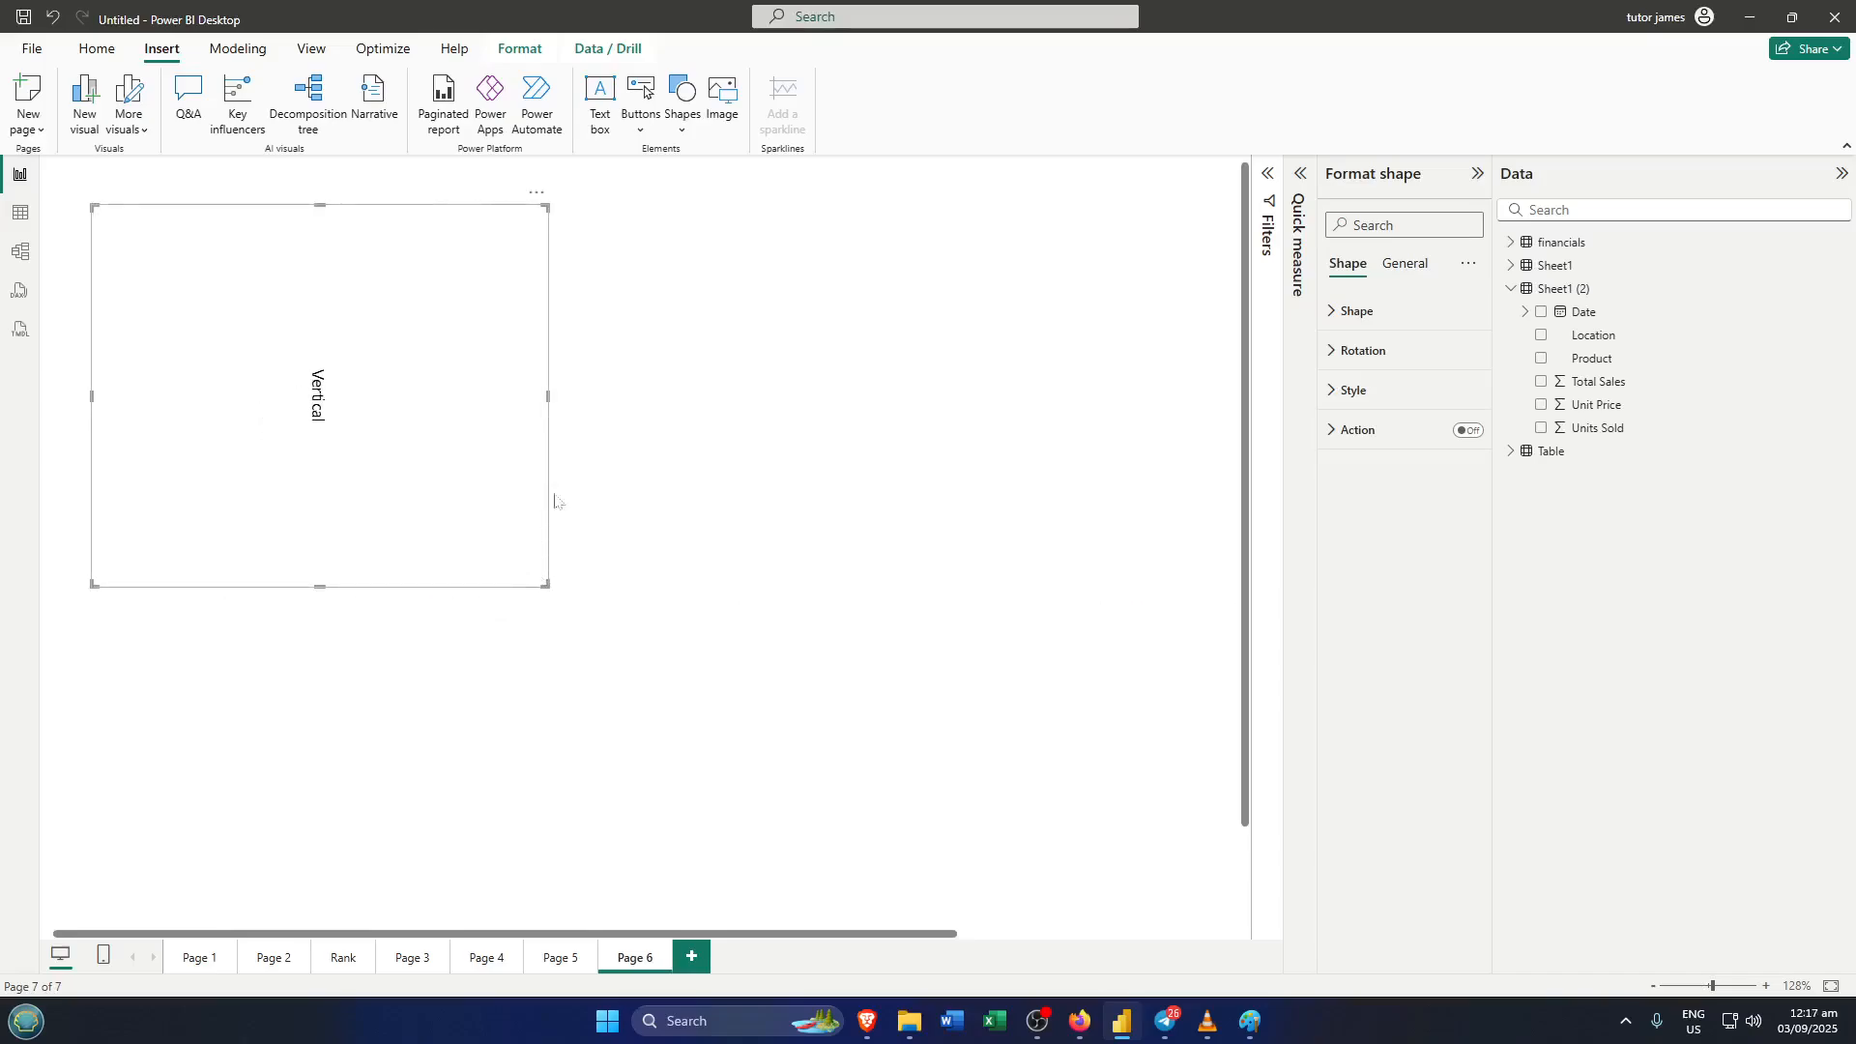
left_click(820, 407)
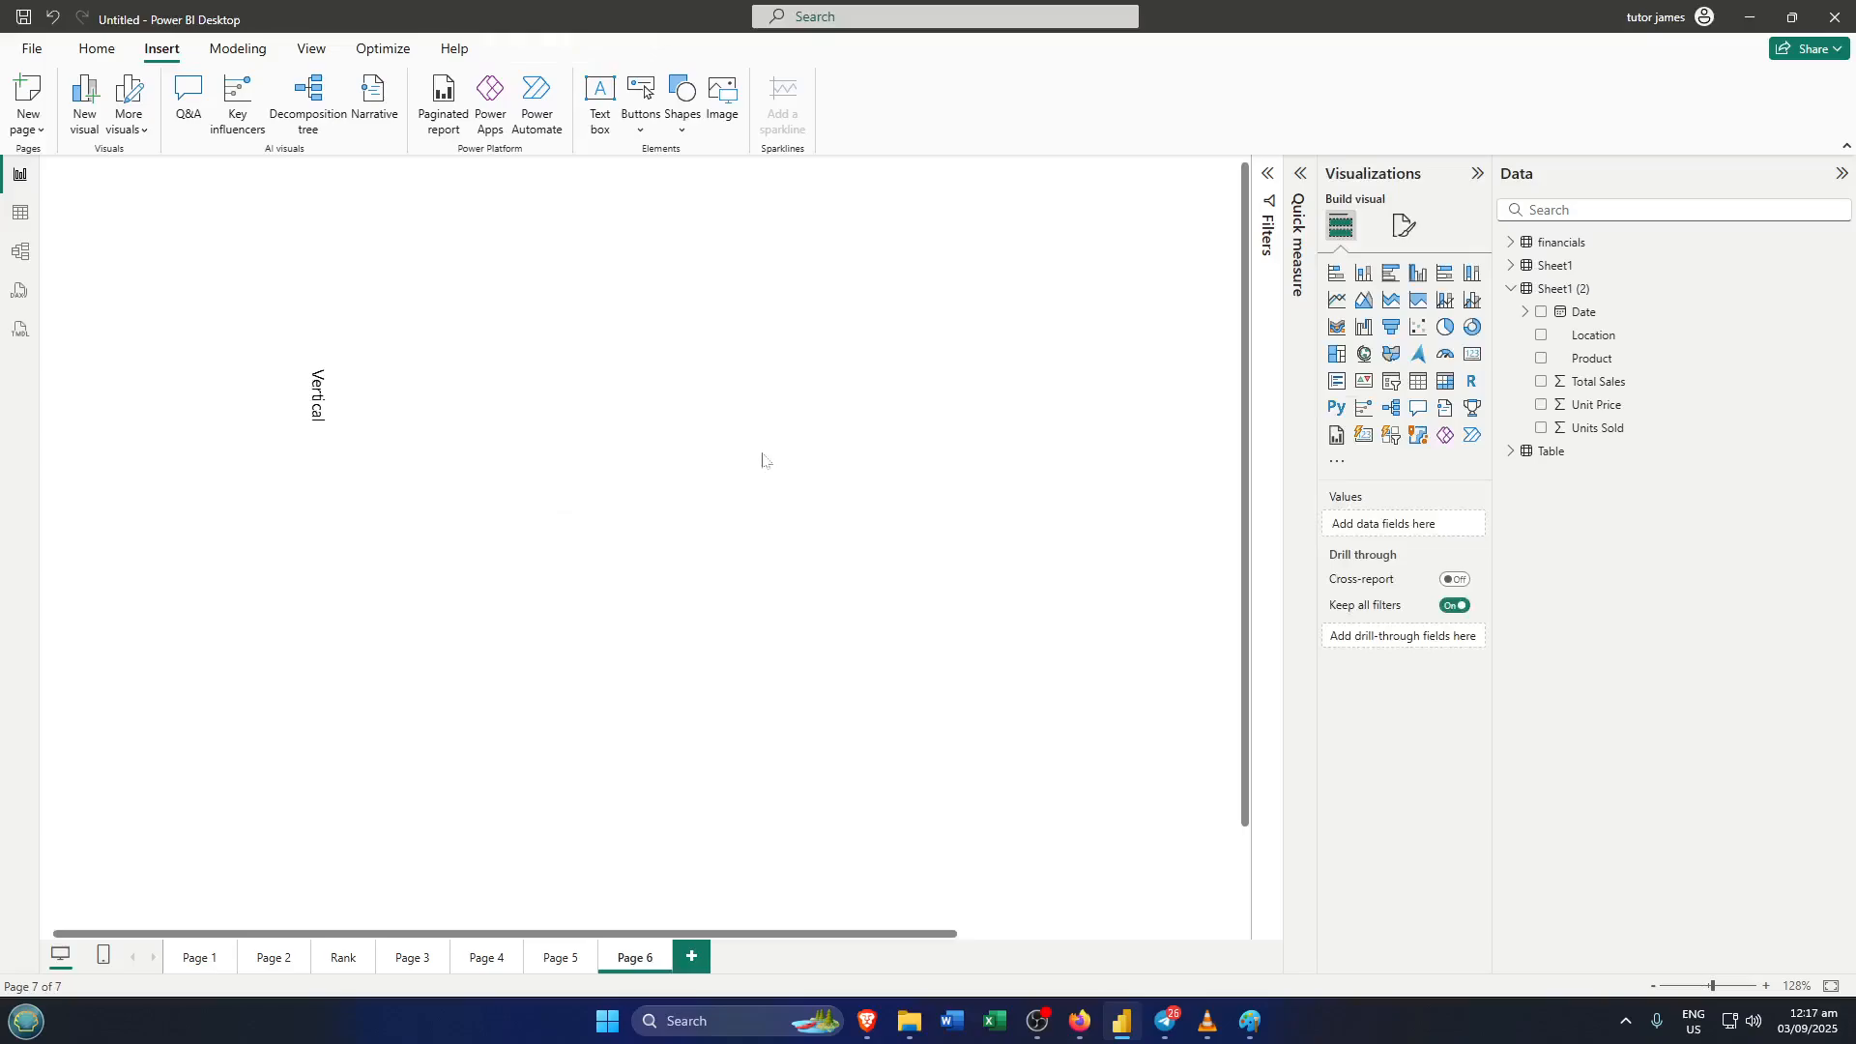
left_click_drag(272, 402, 223, 309)
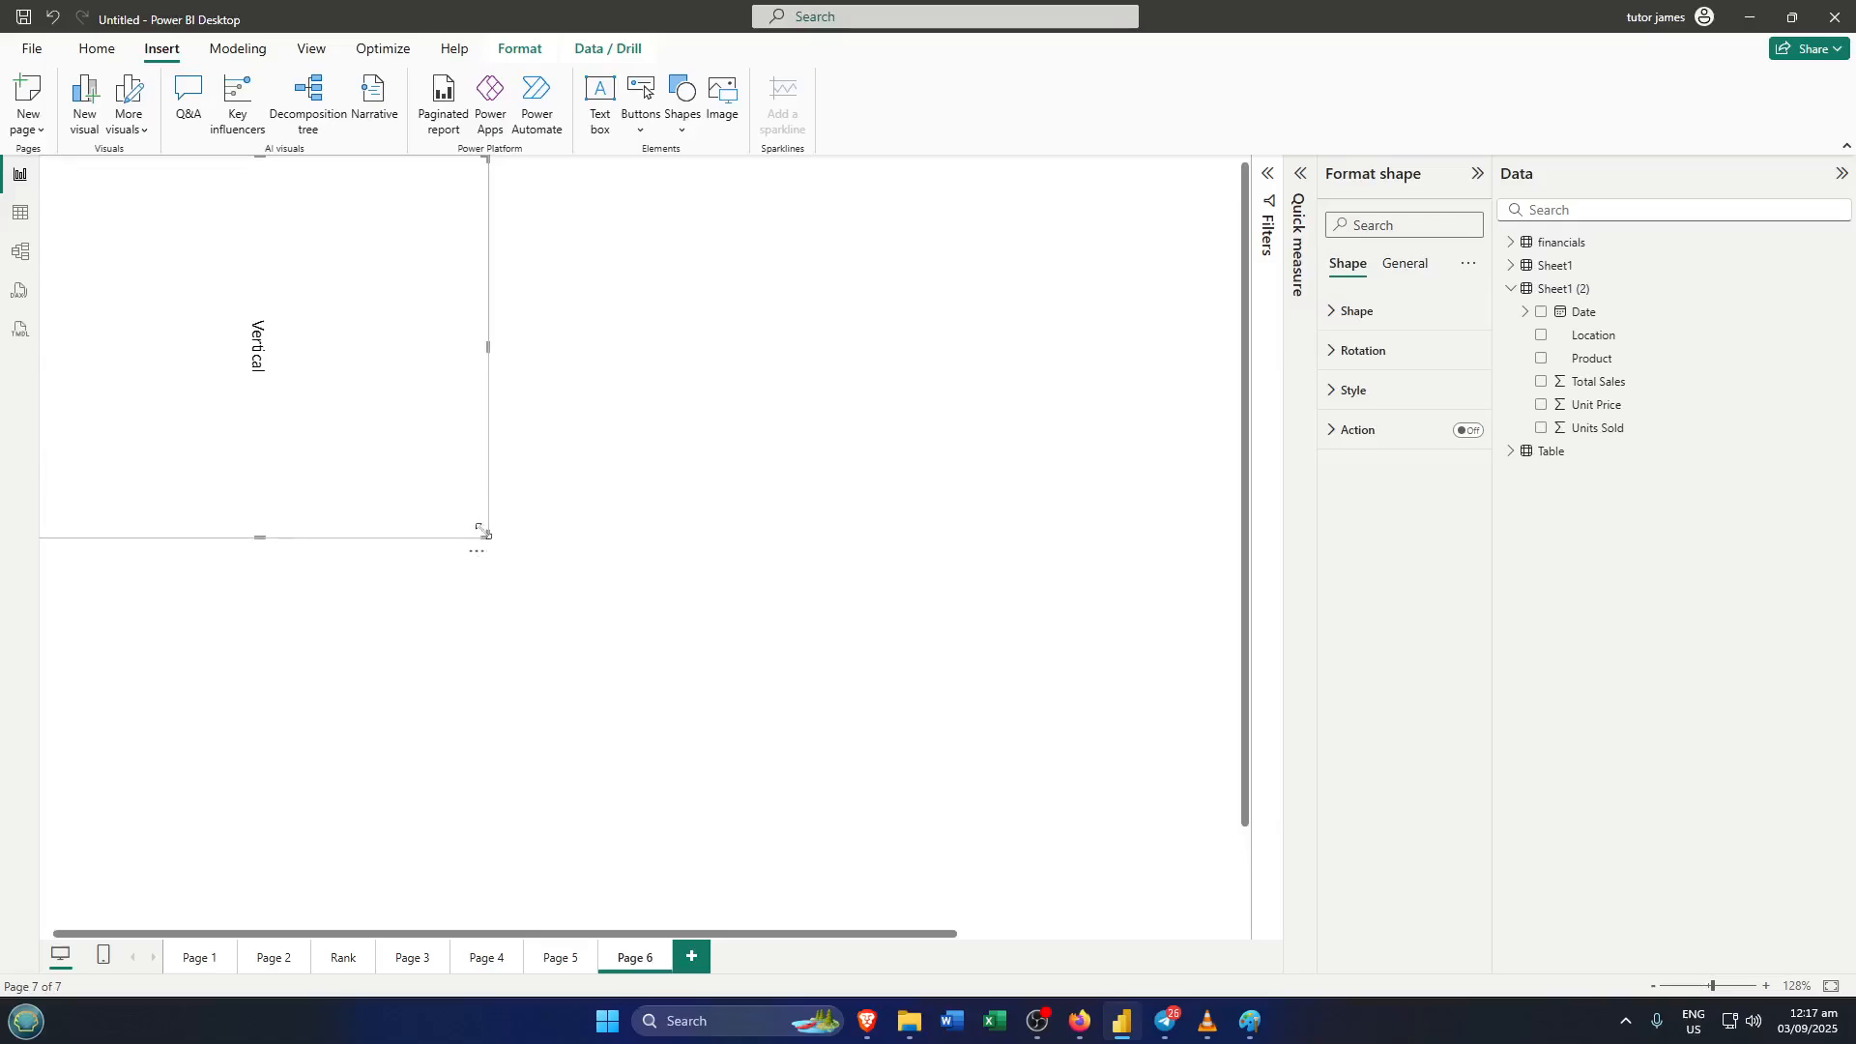
left_click_drag(483, 531, 321, 560)
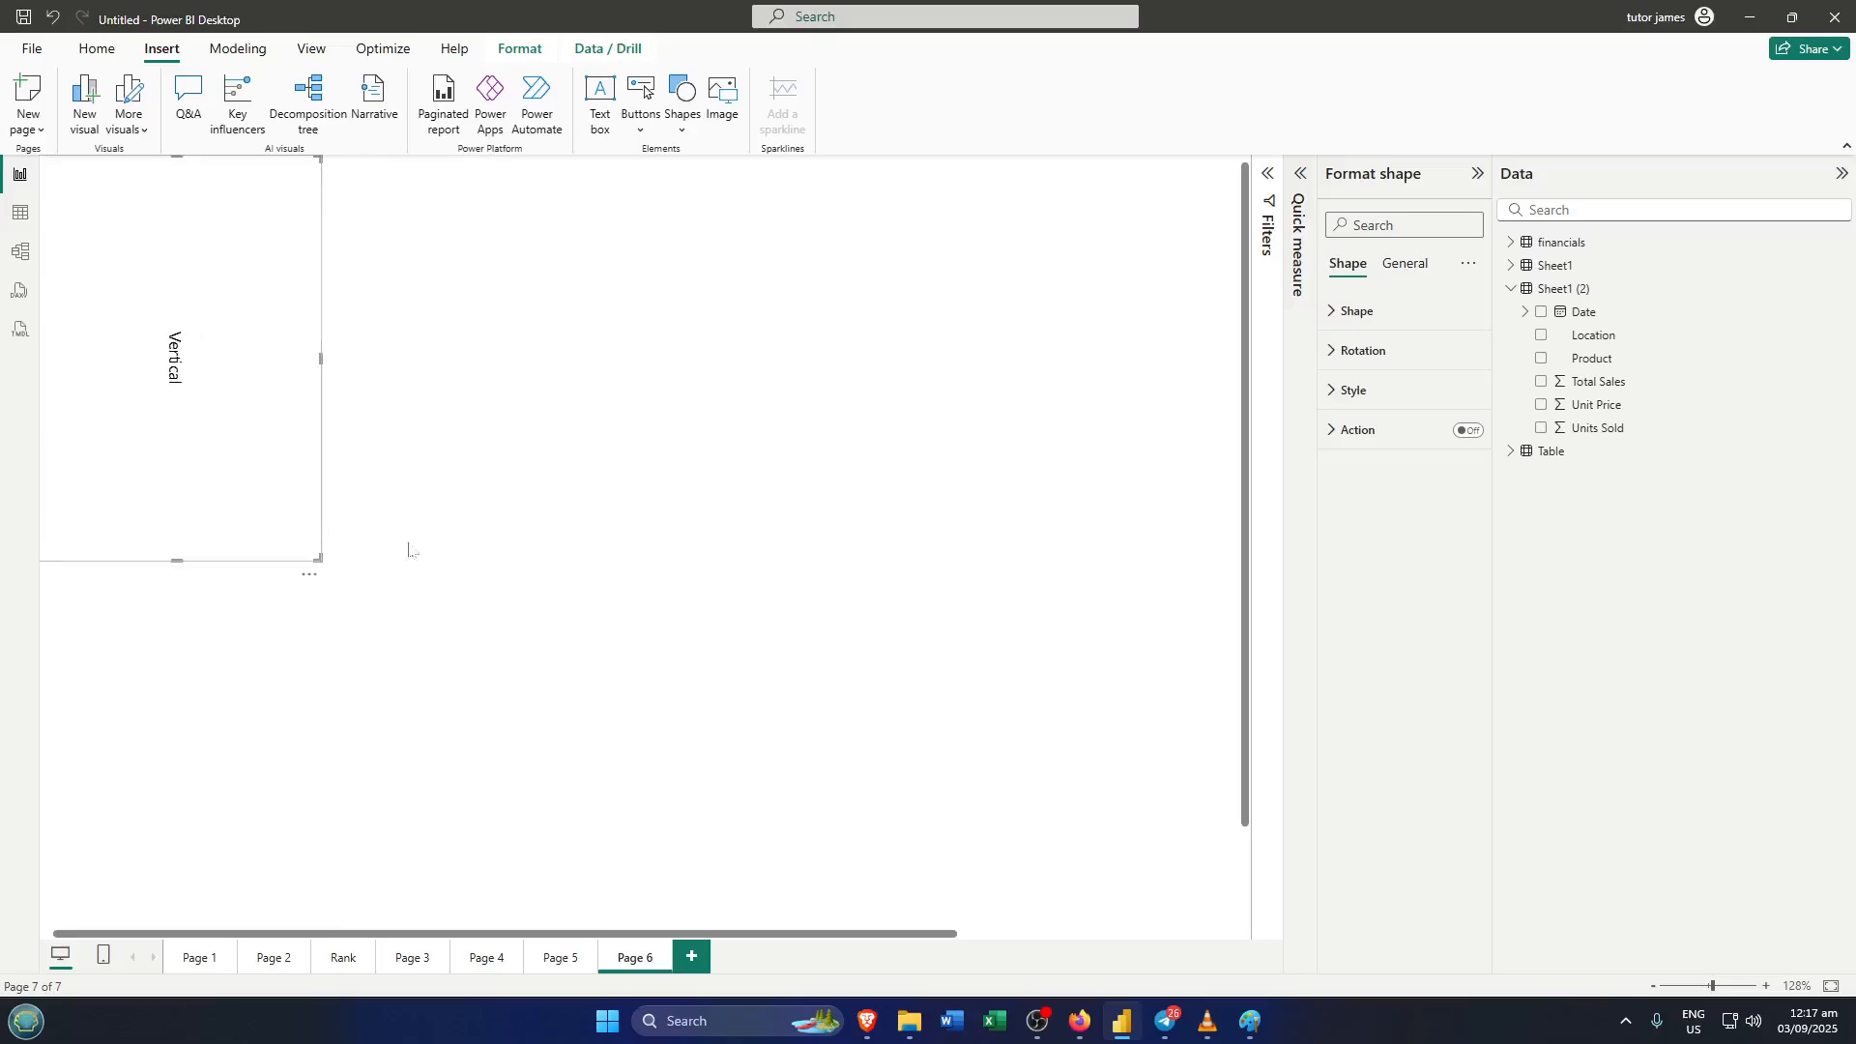
left_click(667, 425)
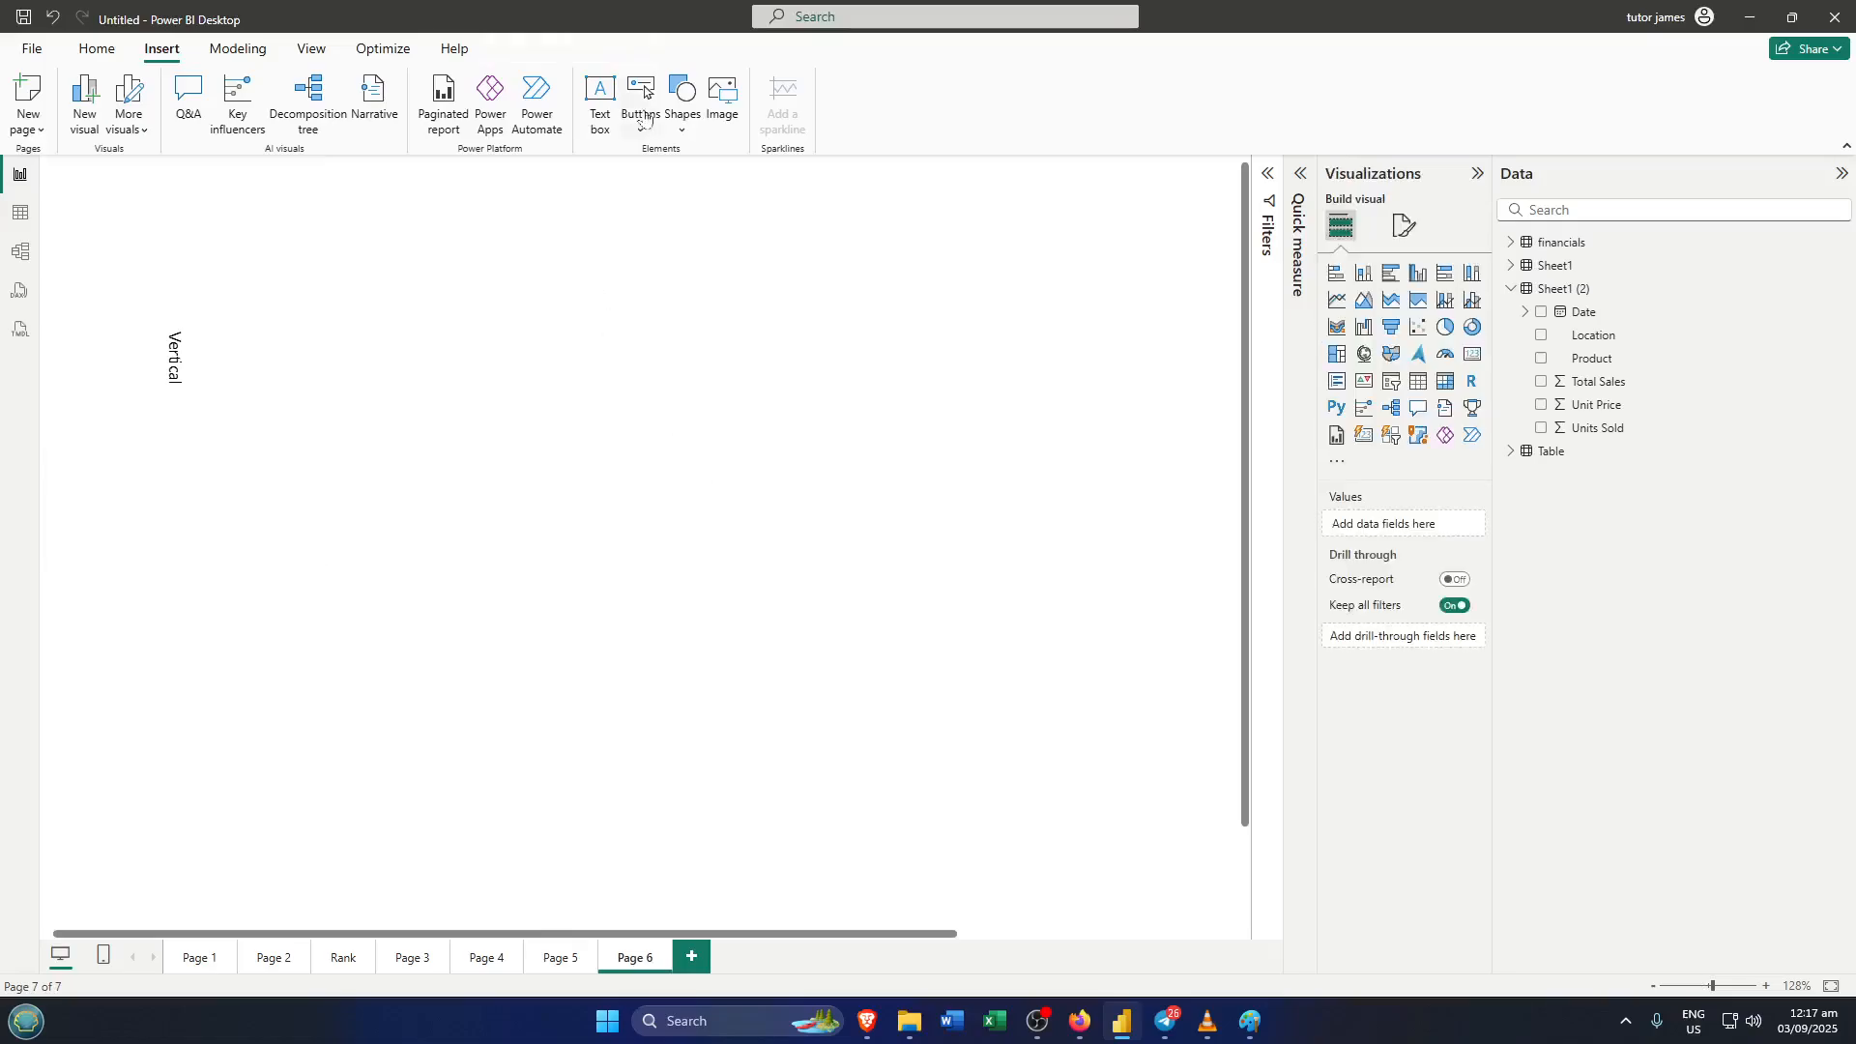
Step: Insert an oval shape, move it to the middle of Page 6 and widen it into a circle
left_click(693, 92)
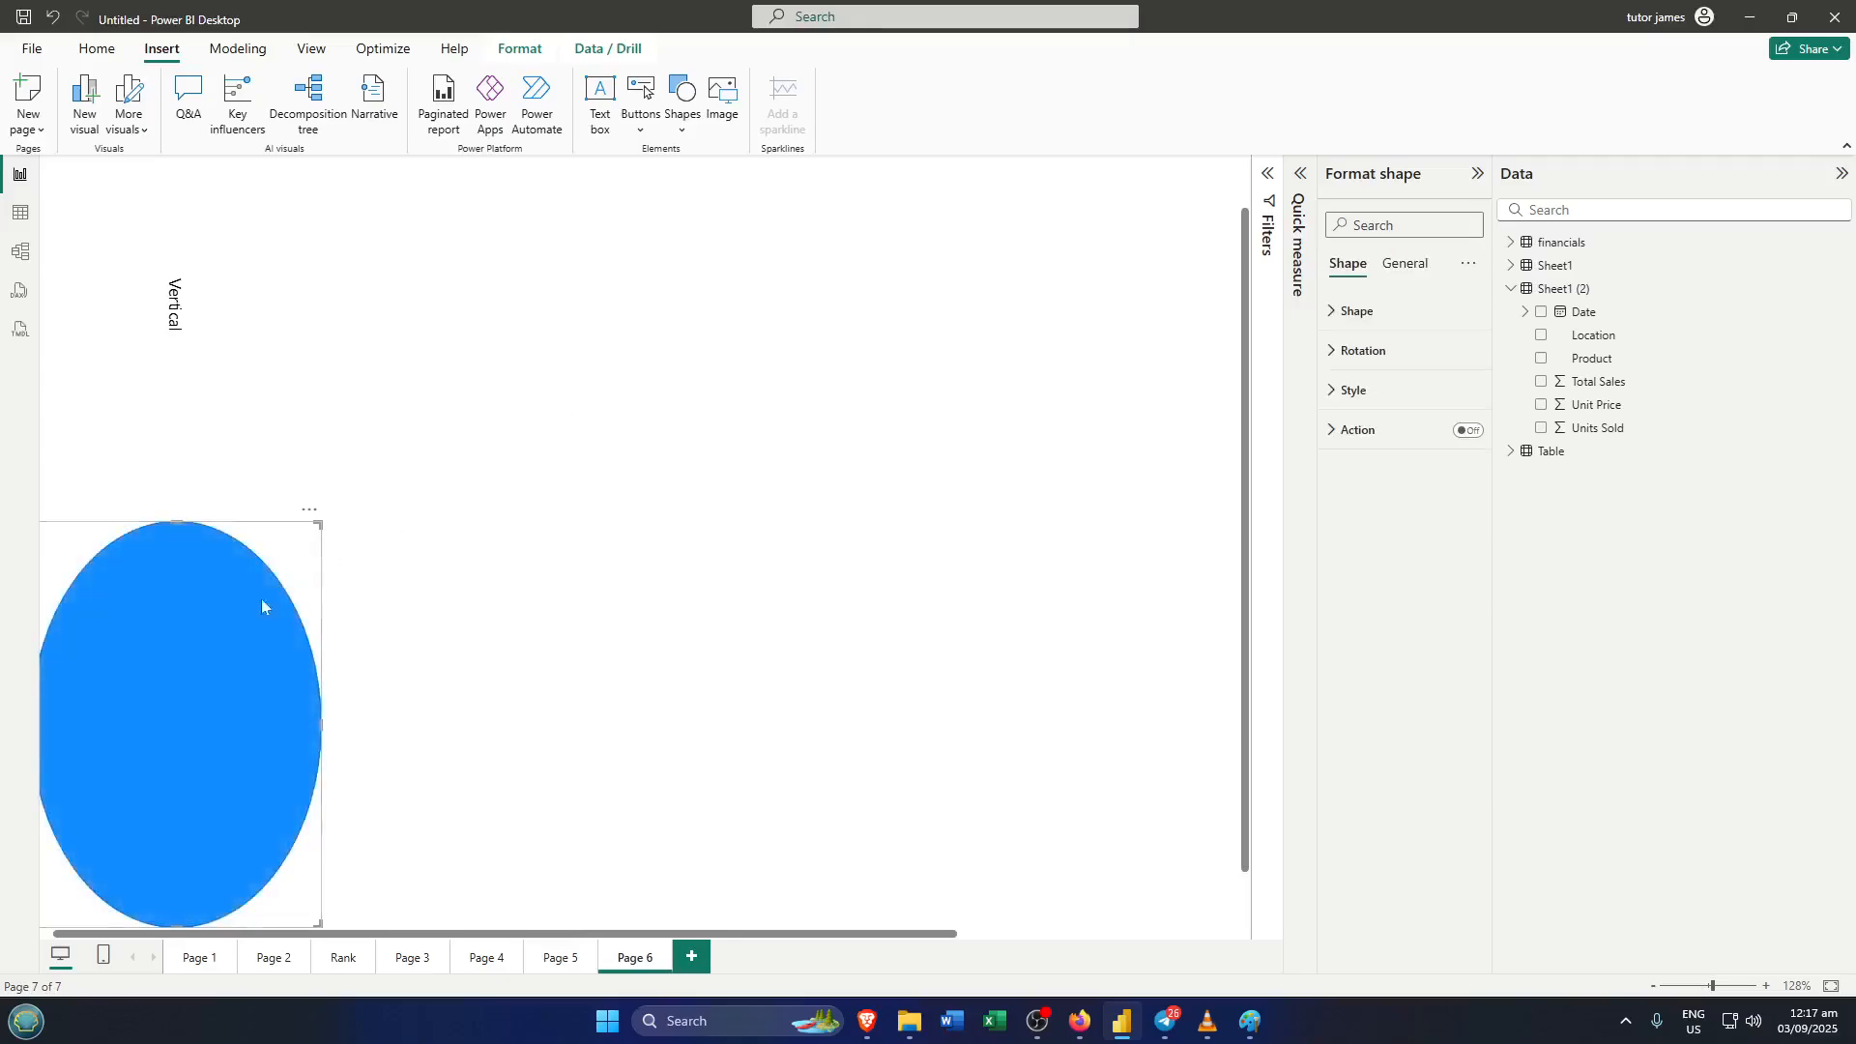
left_click_drag(244, 626, 707, 379)
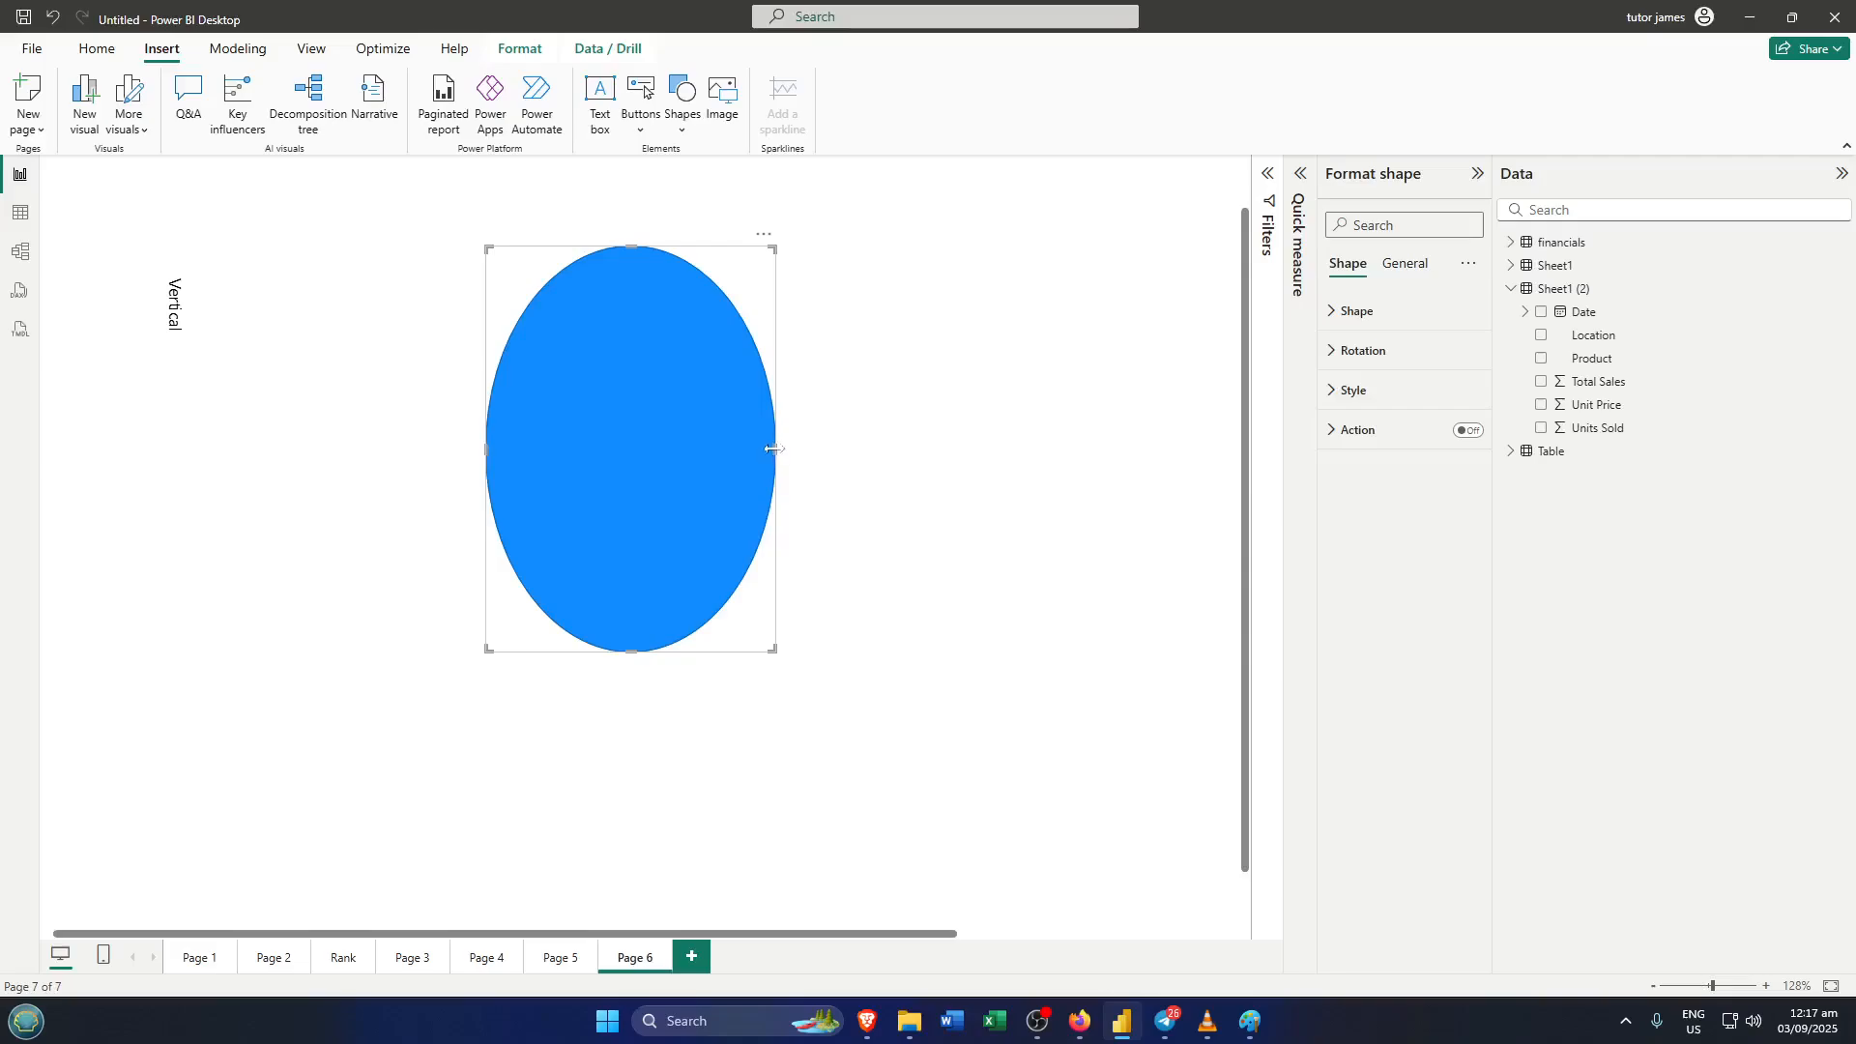
left_click_drag(773, 448, 895, 453)
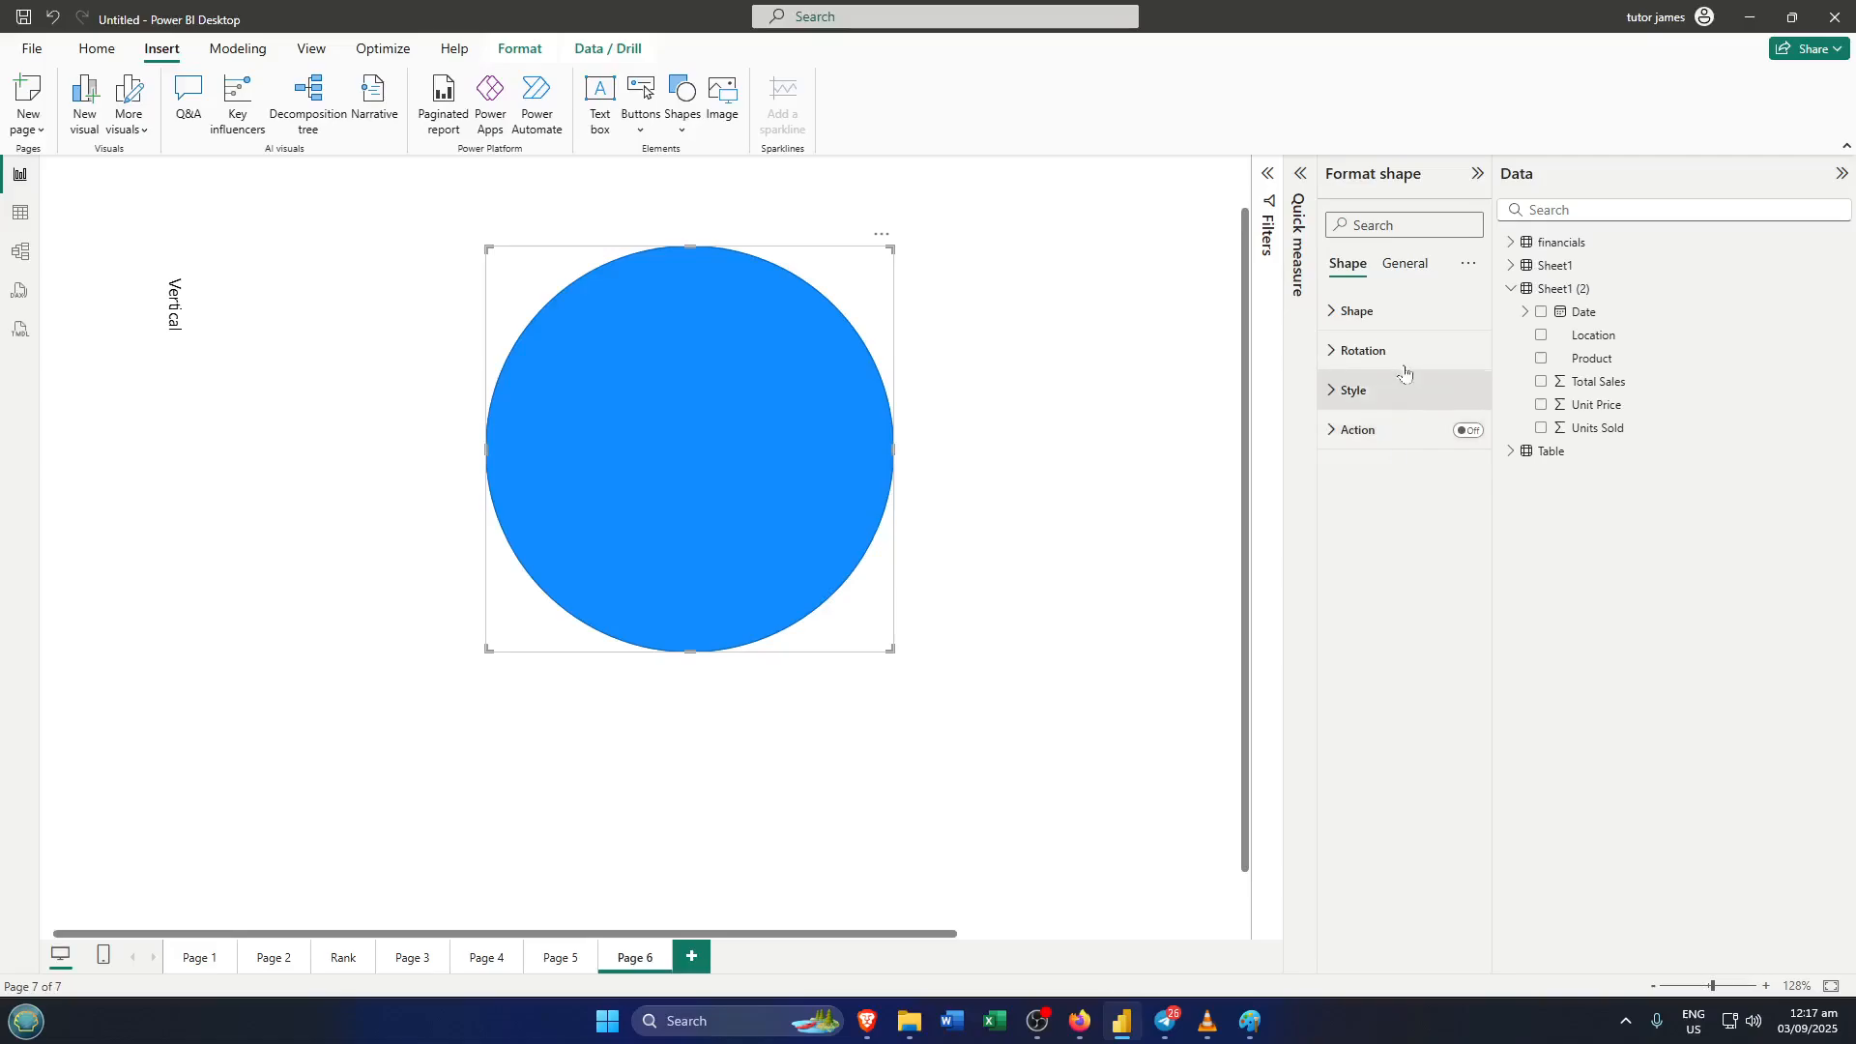
Step: Set the oval's fill color to white and turn off its border
left_click(1338, 320)
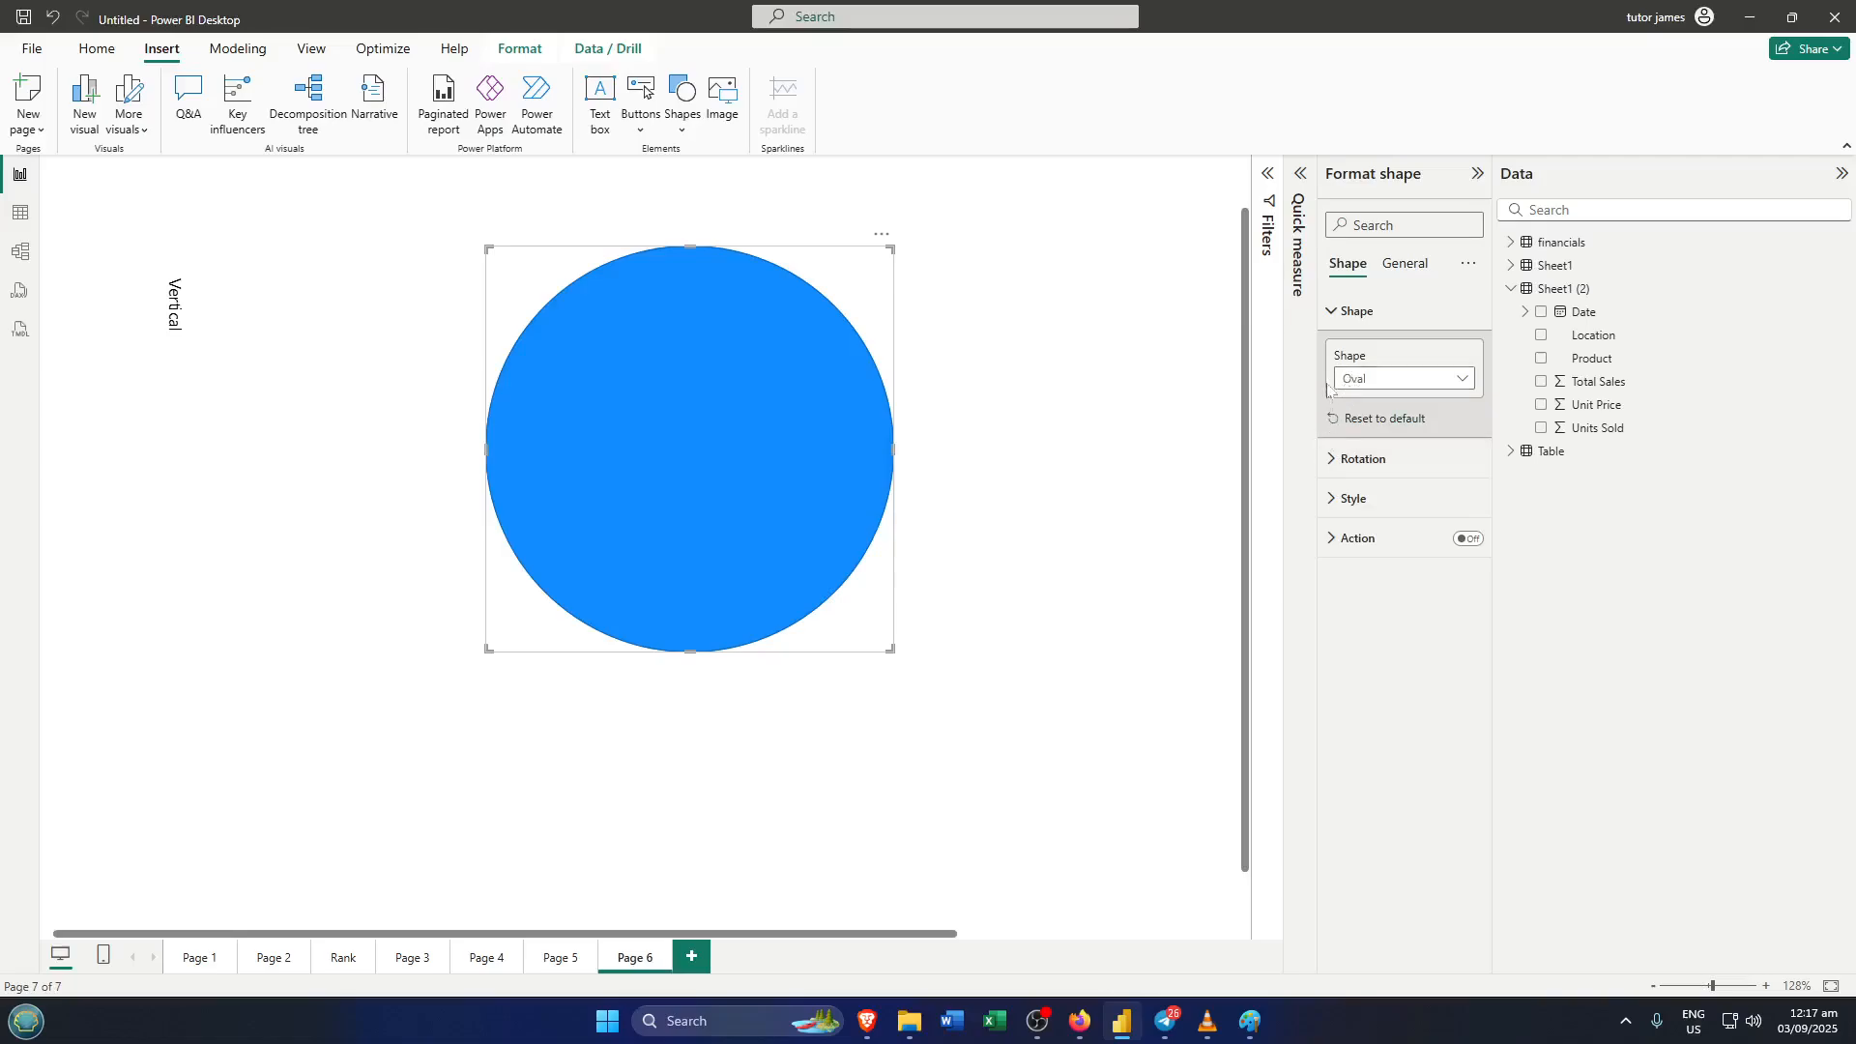
left_click(1353, 505)
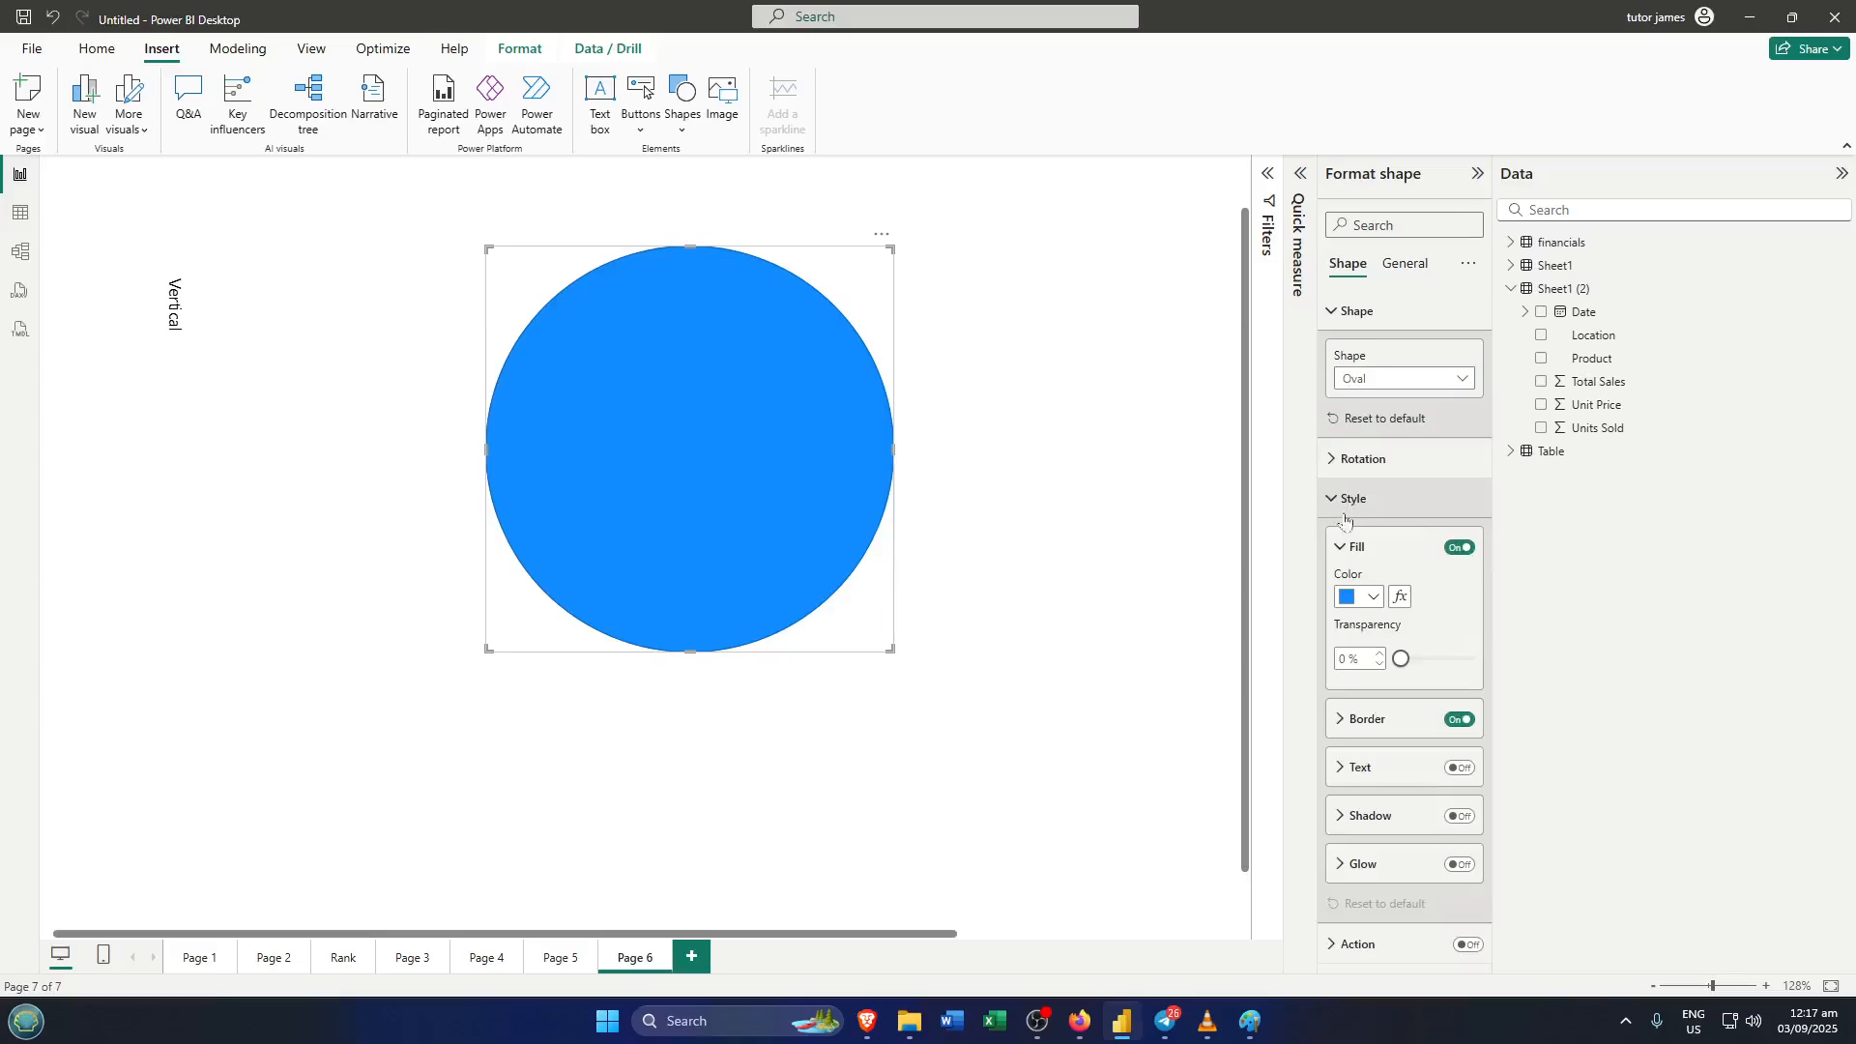
left_click(1353, 600)
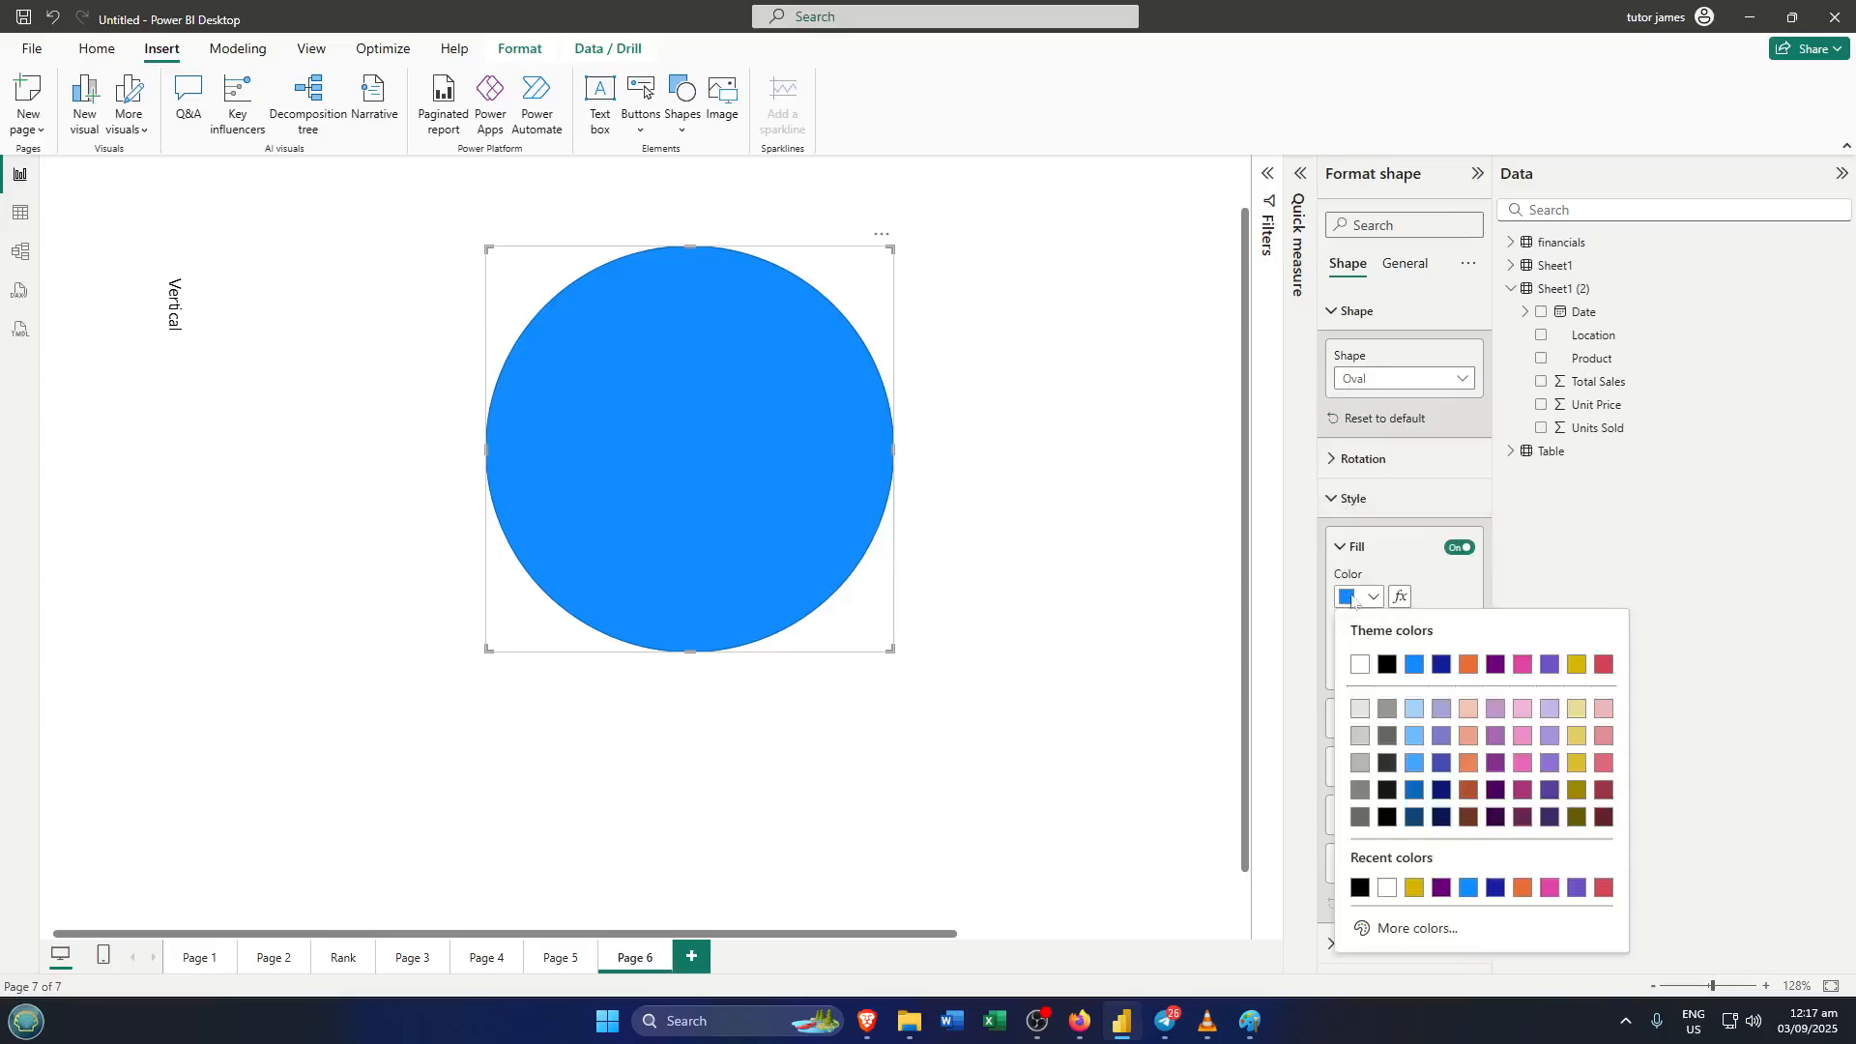
left_click(1360, 664)
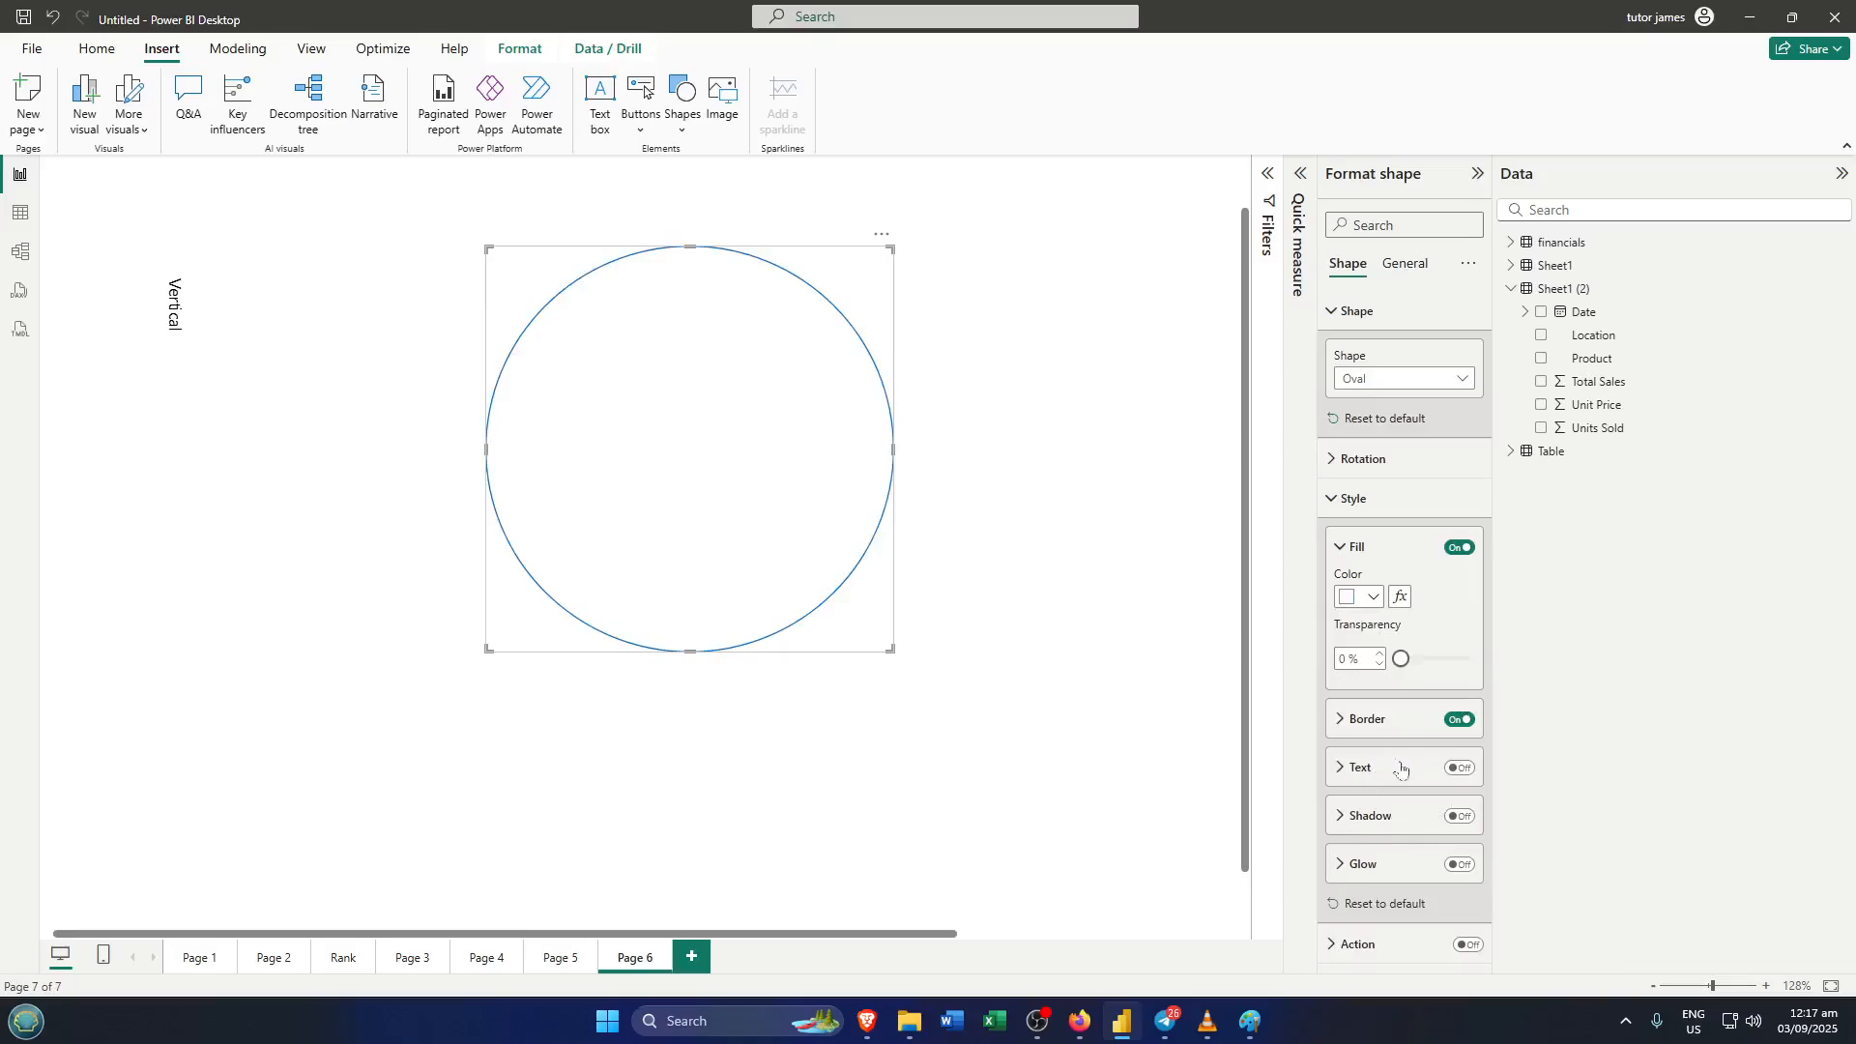
left_click(1461, 721)
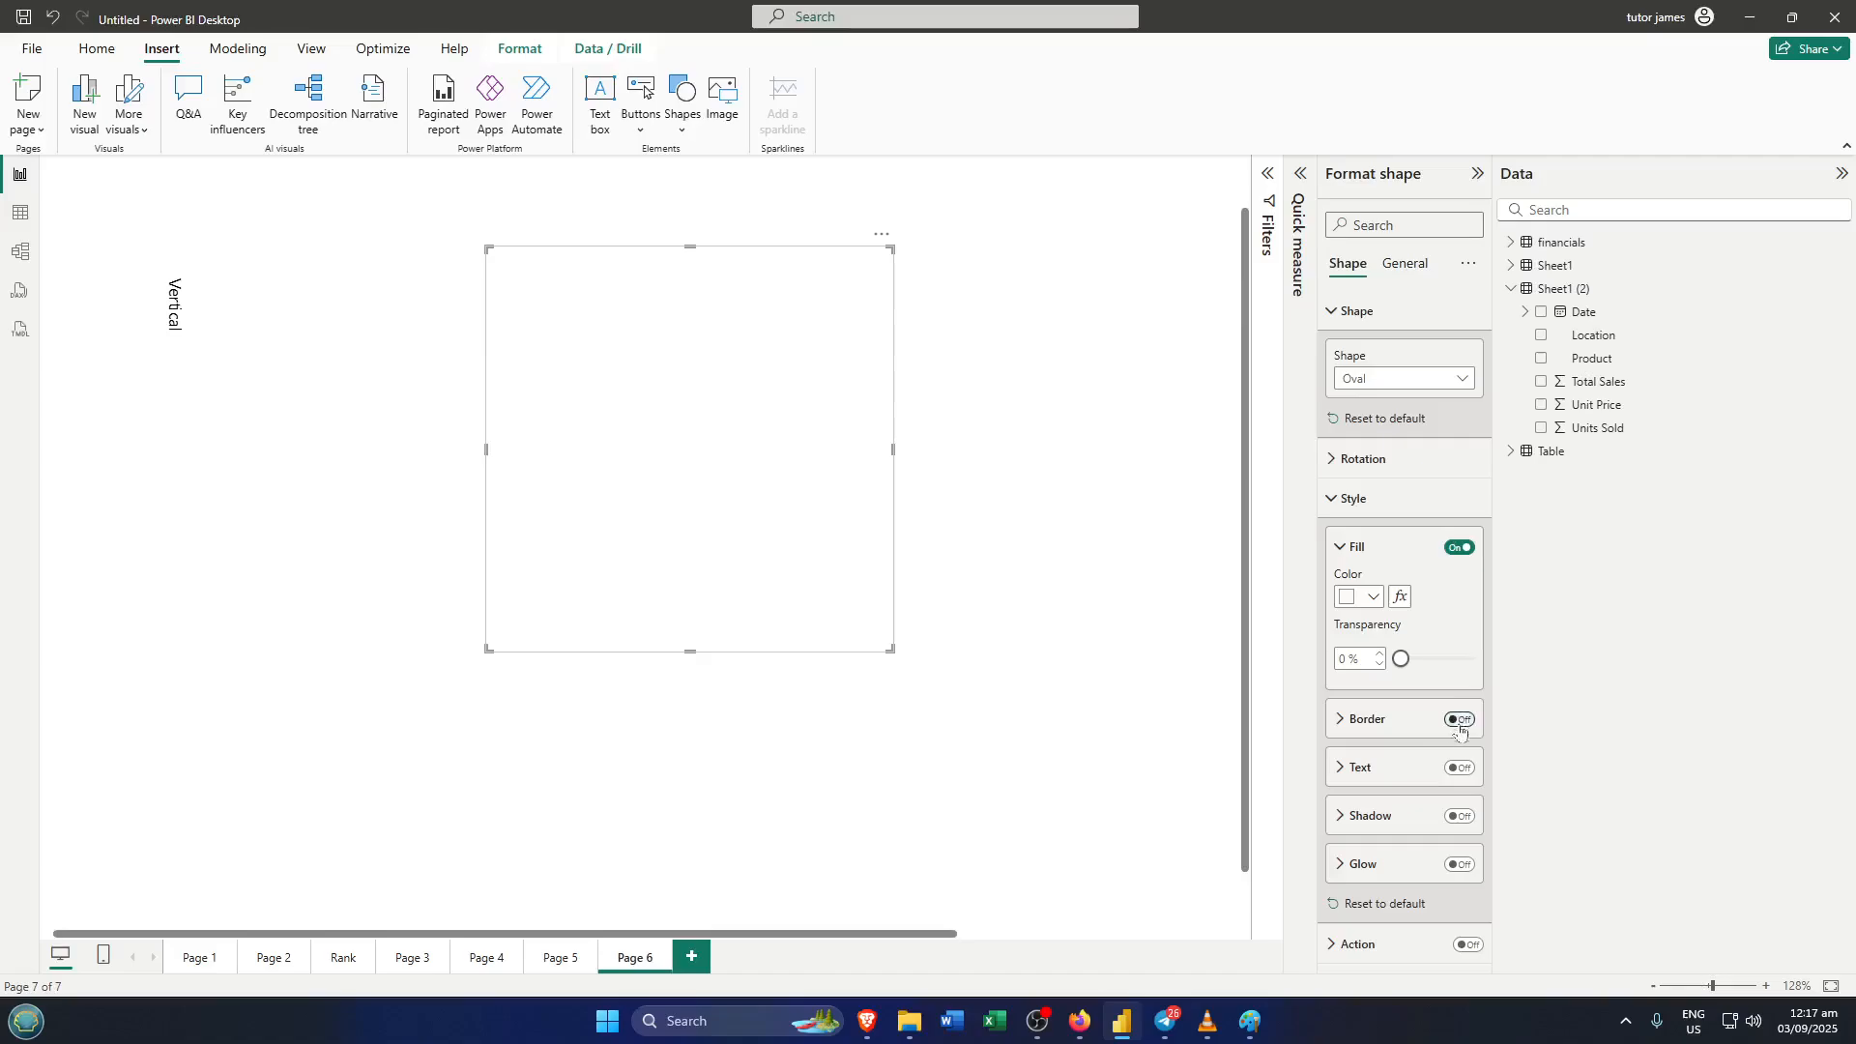
Step: Enable text on the oval shape and enter "VERTICAL" as its text
left_click(1341, 781)
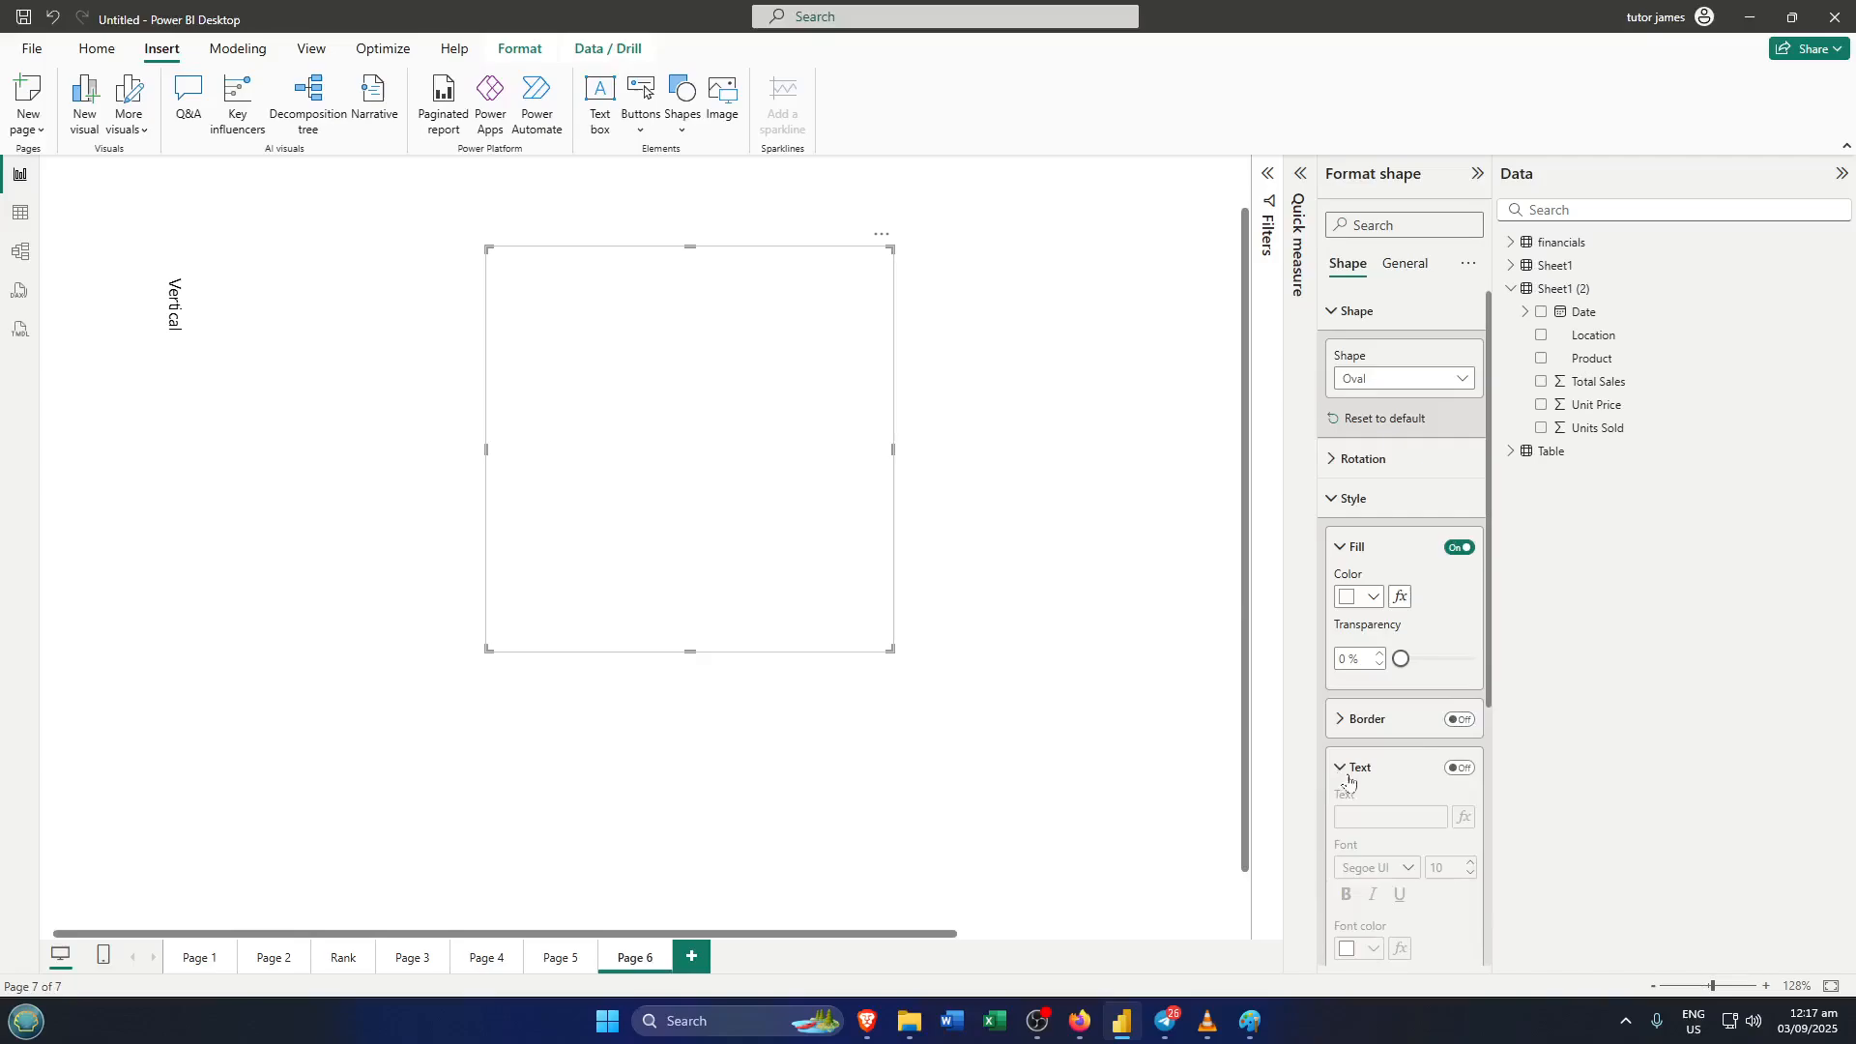
left_click(1462, 769)
left_click(1343, 816)
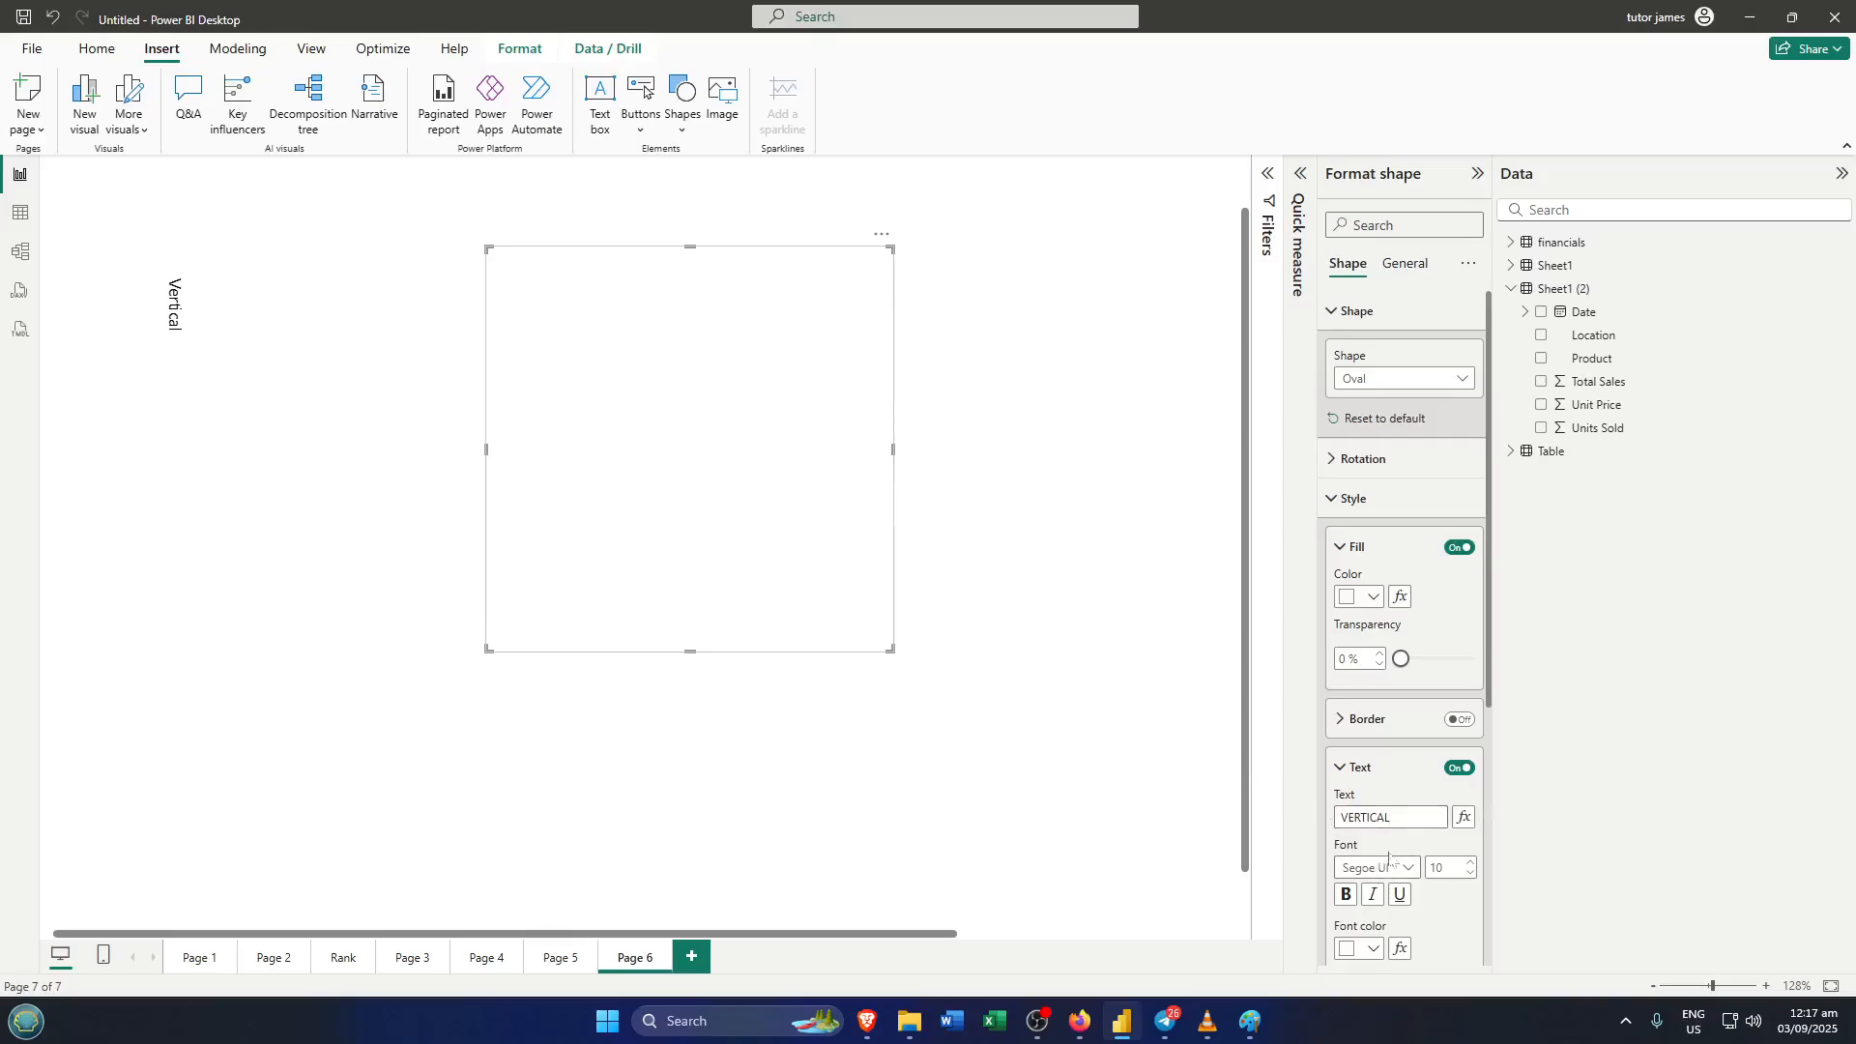
Step: Set the oval text's font color to black and its font size to 15
scroll(1378, 860, "down", 2)
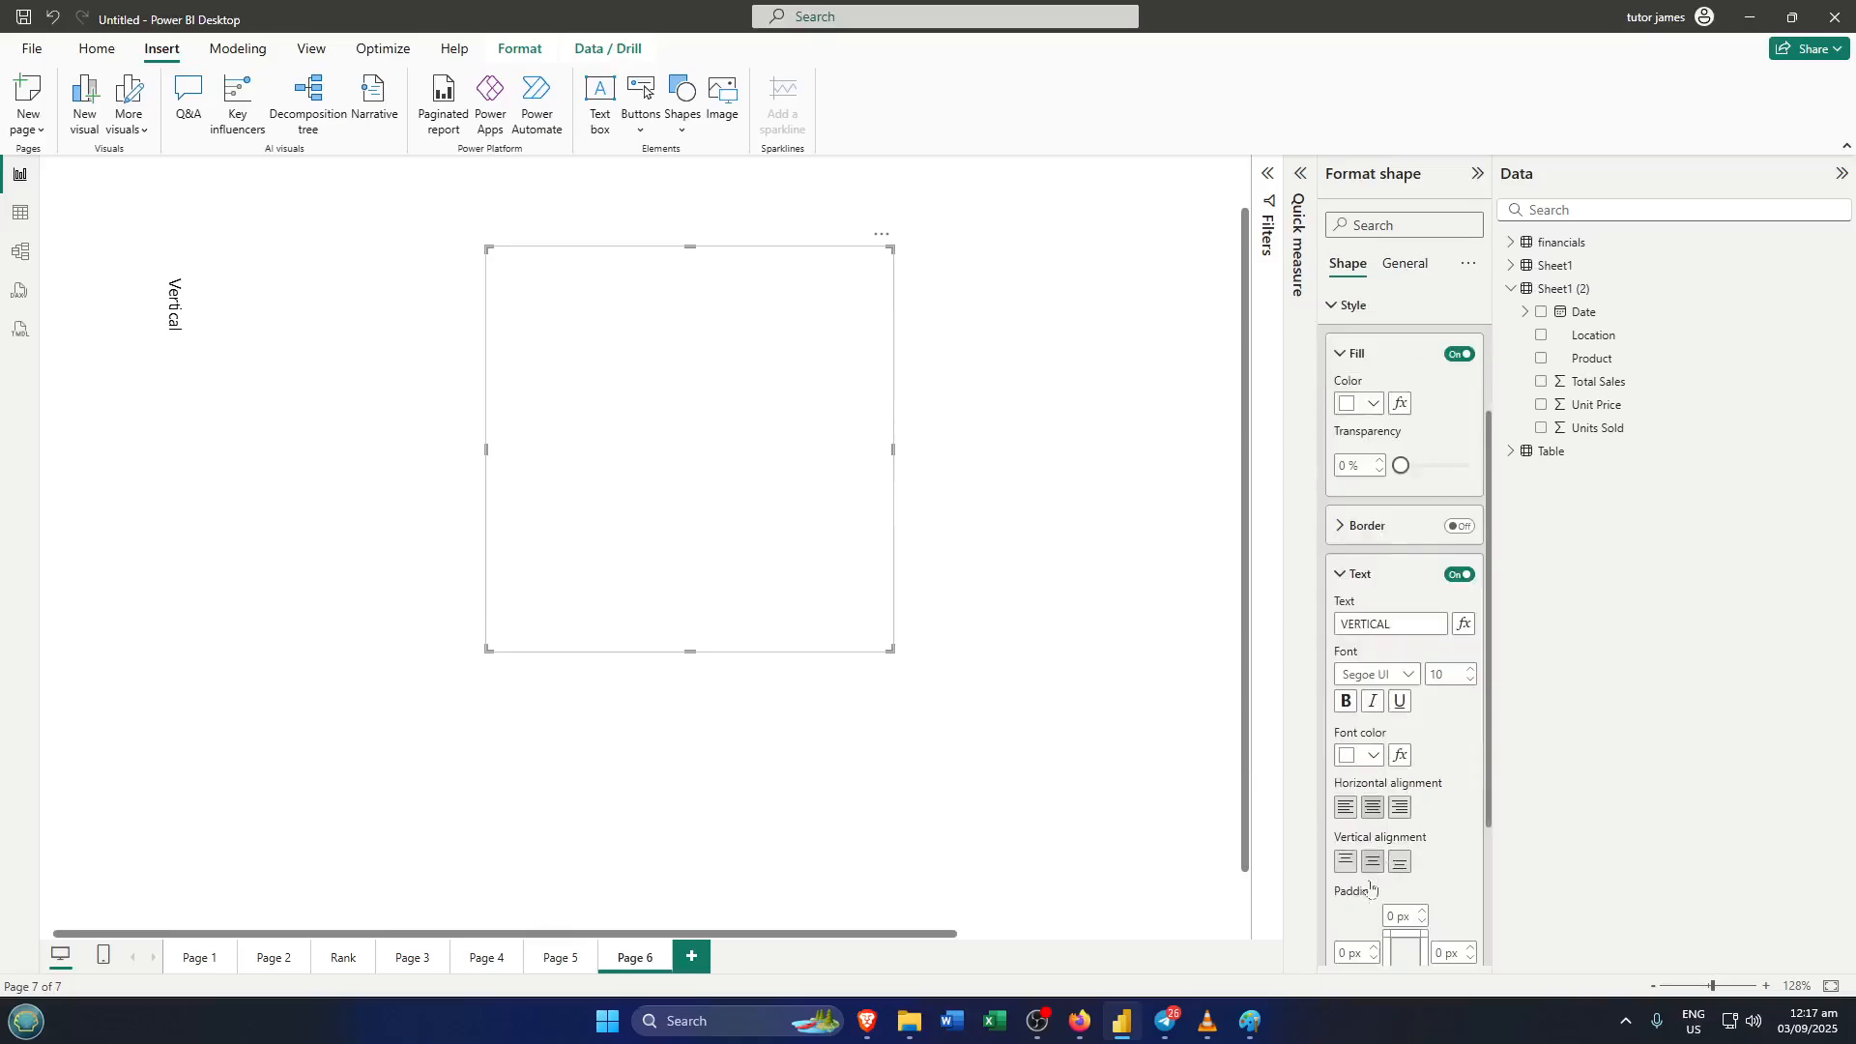
left_click(1364, 758)
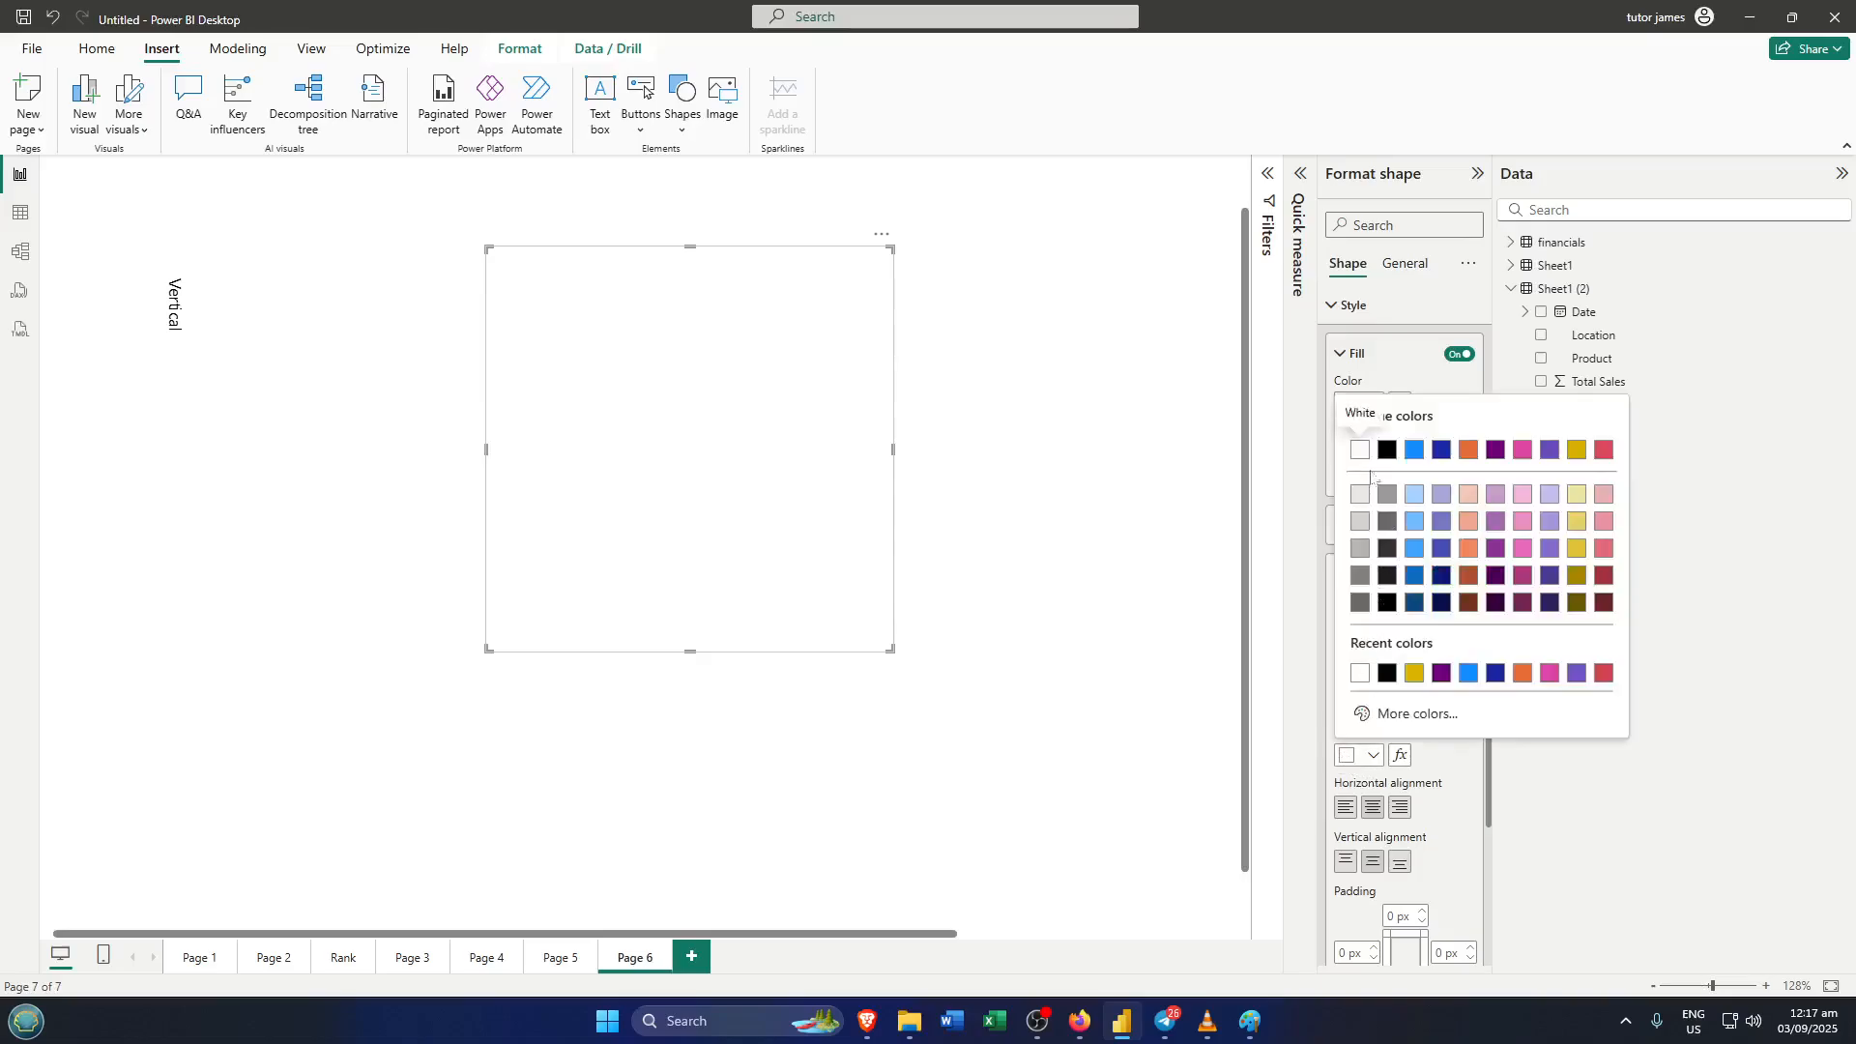
left_click(1385, 452)
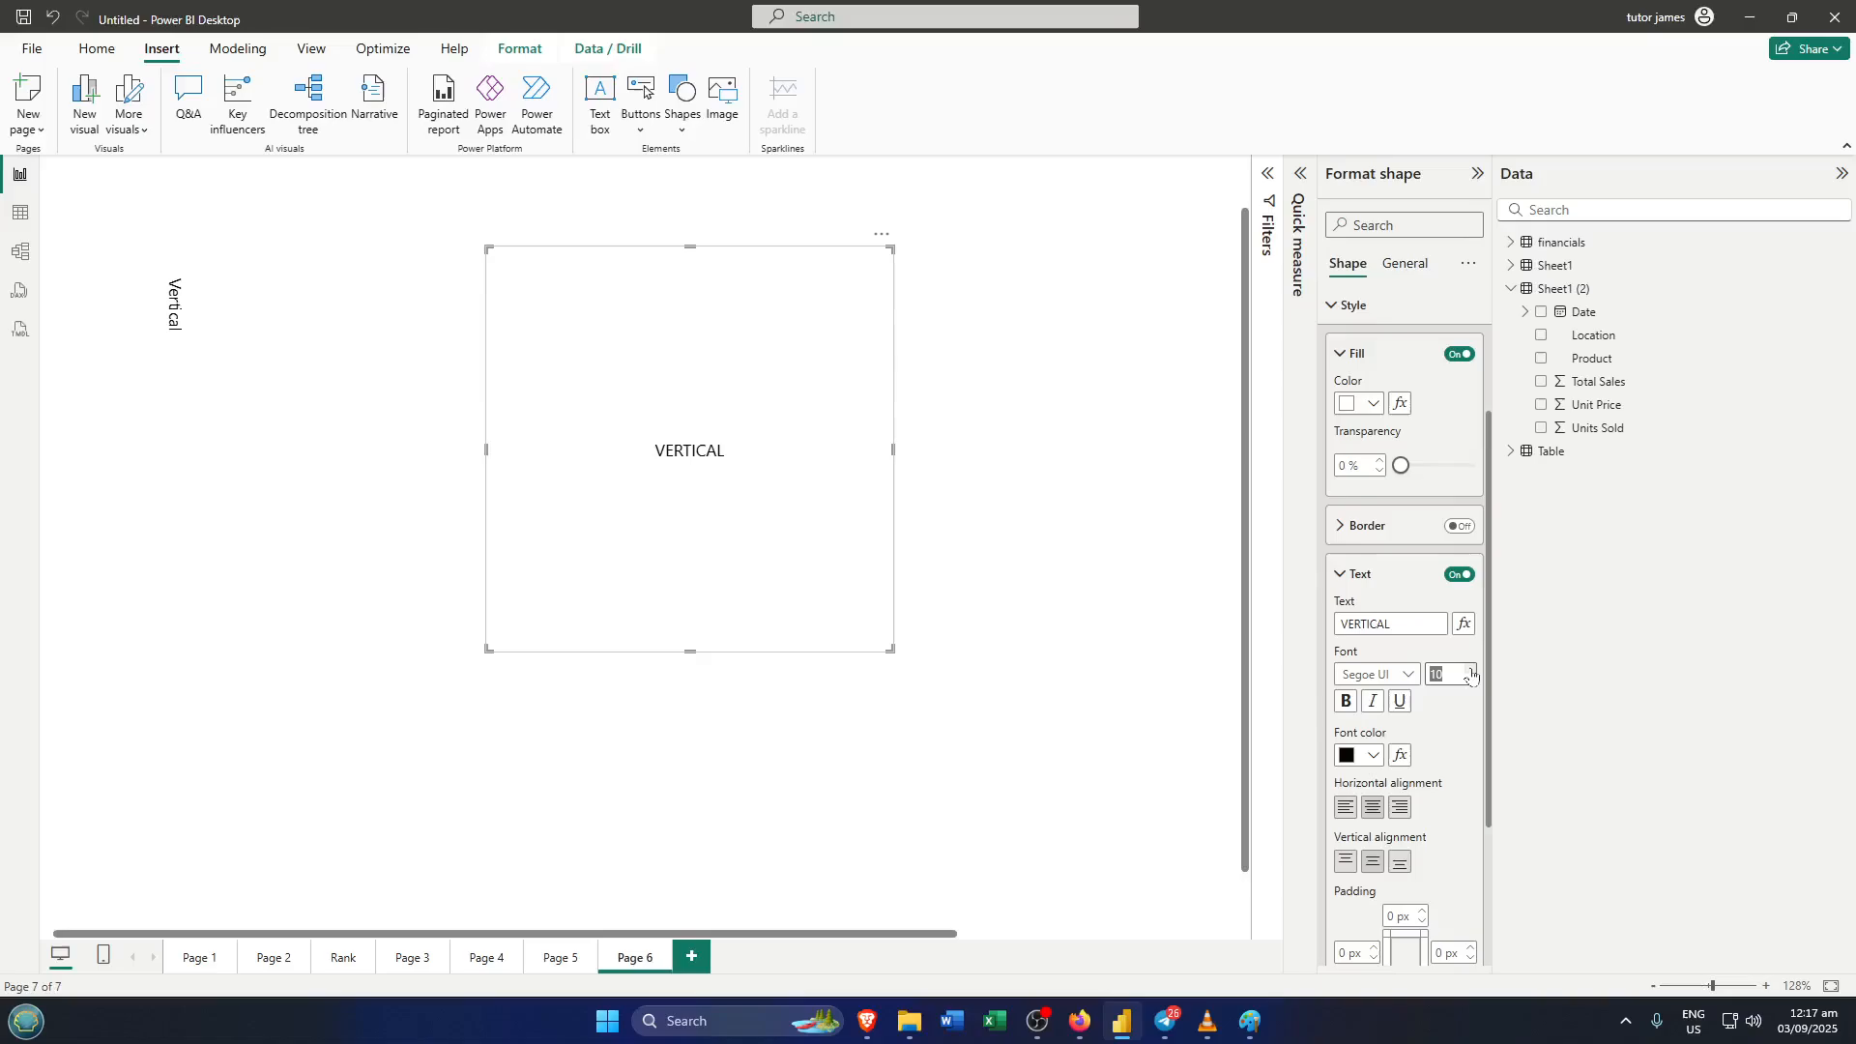
type("15")
key("Return")
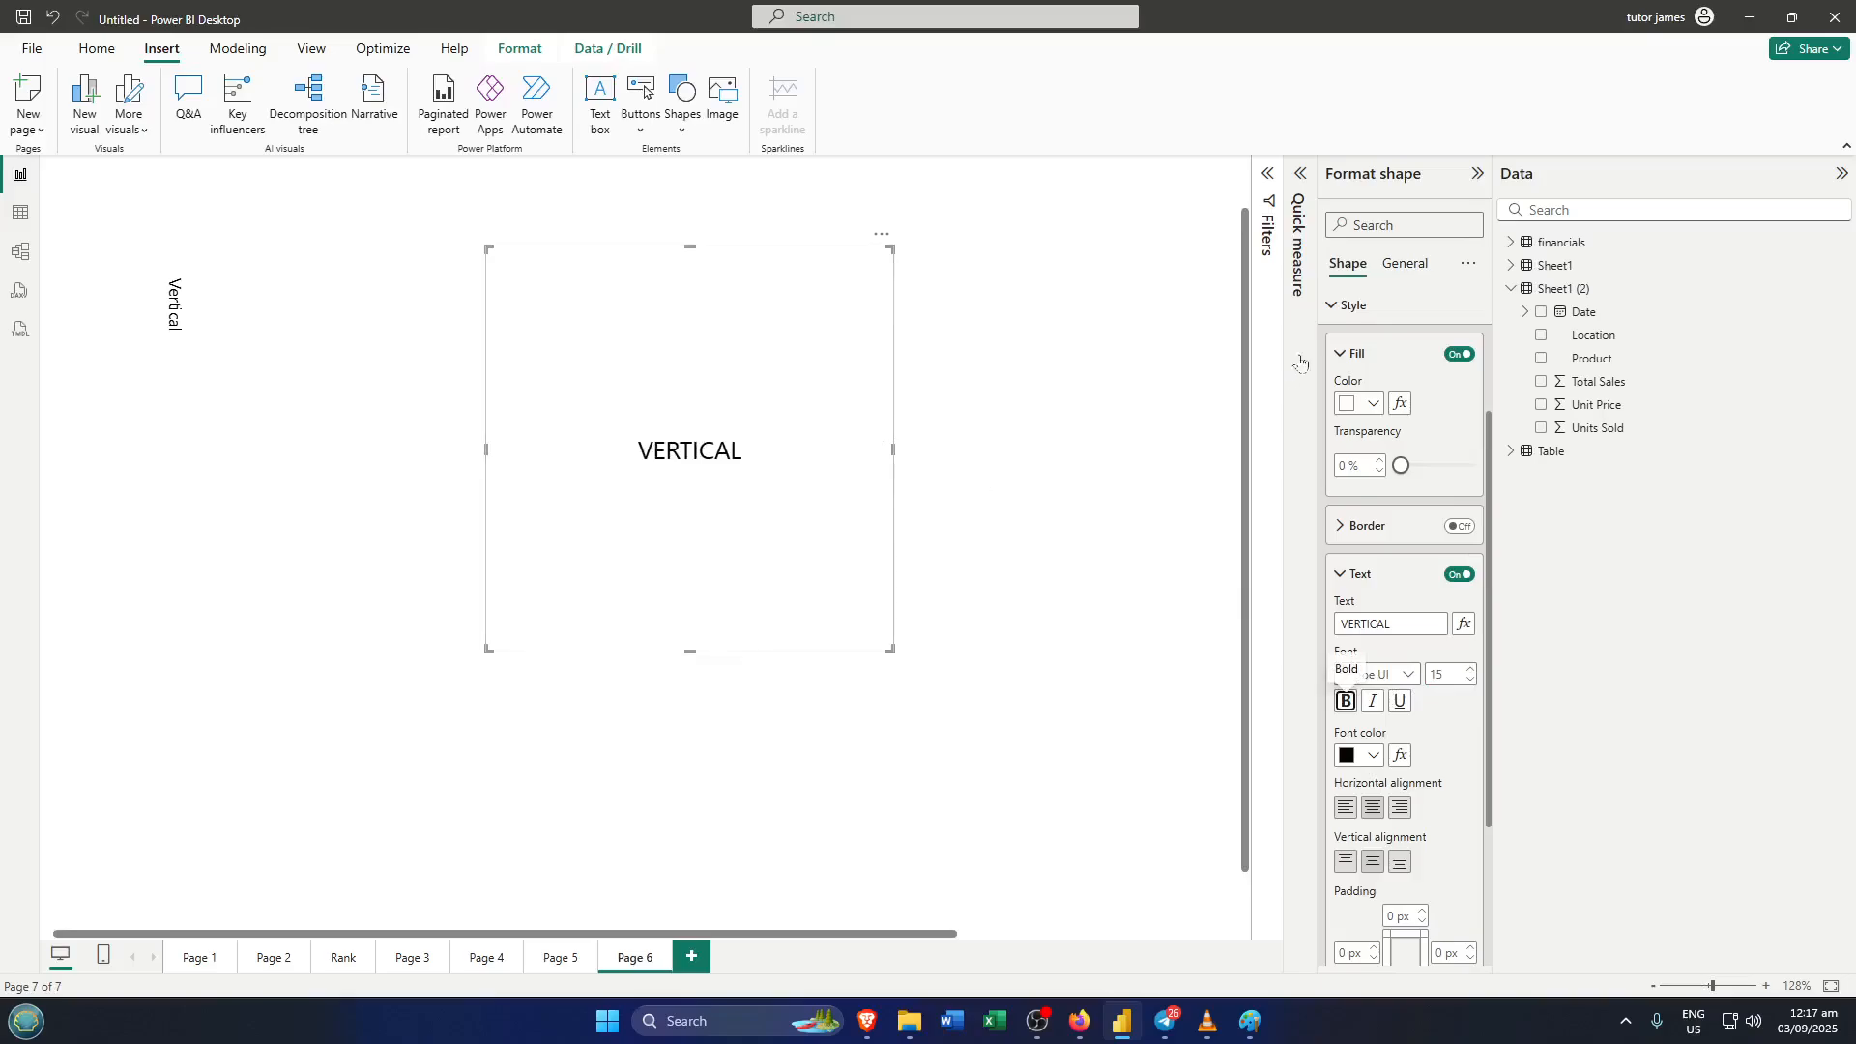
Step: Rotate only the oval's text by 90°, leaving the shape's own rotation alone, and deselect the shape
left_click(1341, 319)
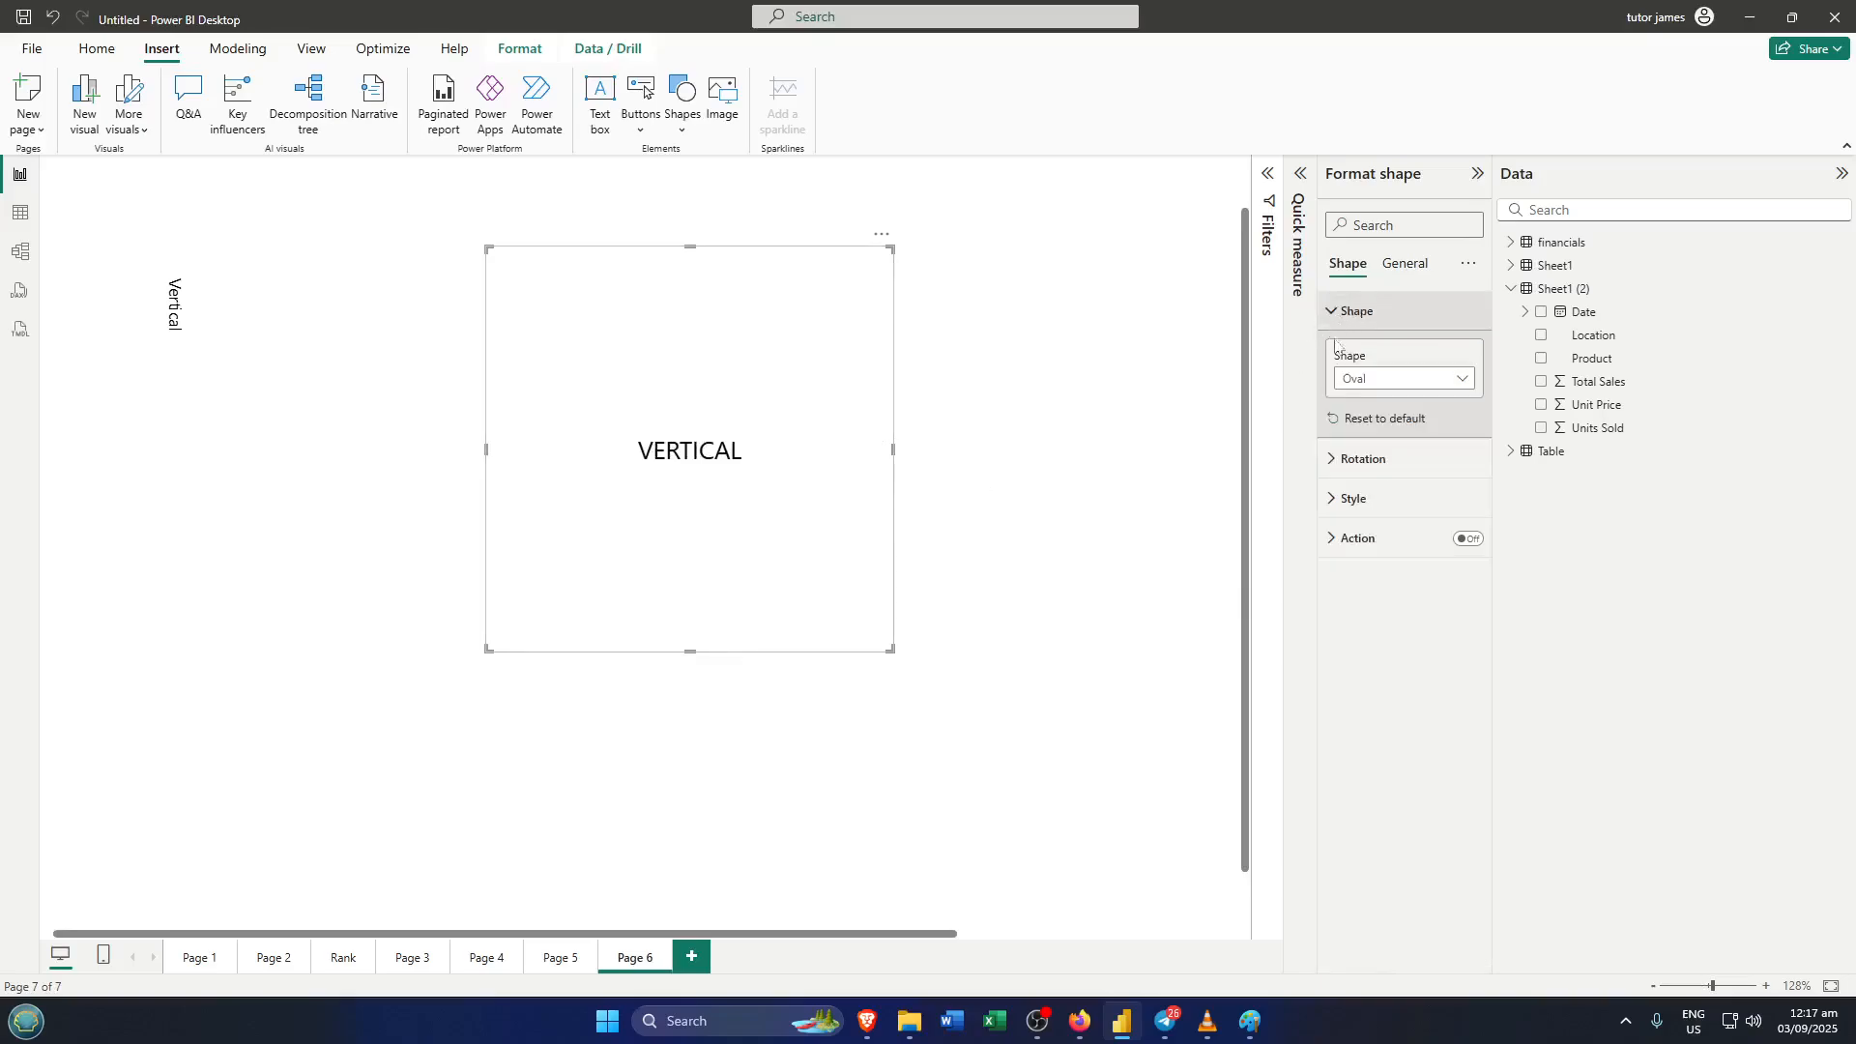
left_click(1337, 464)
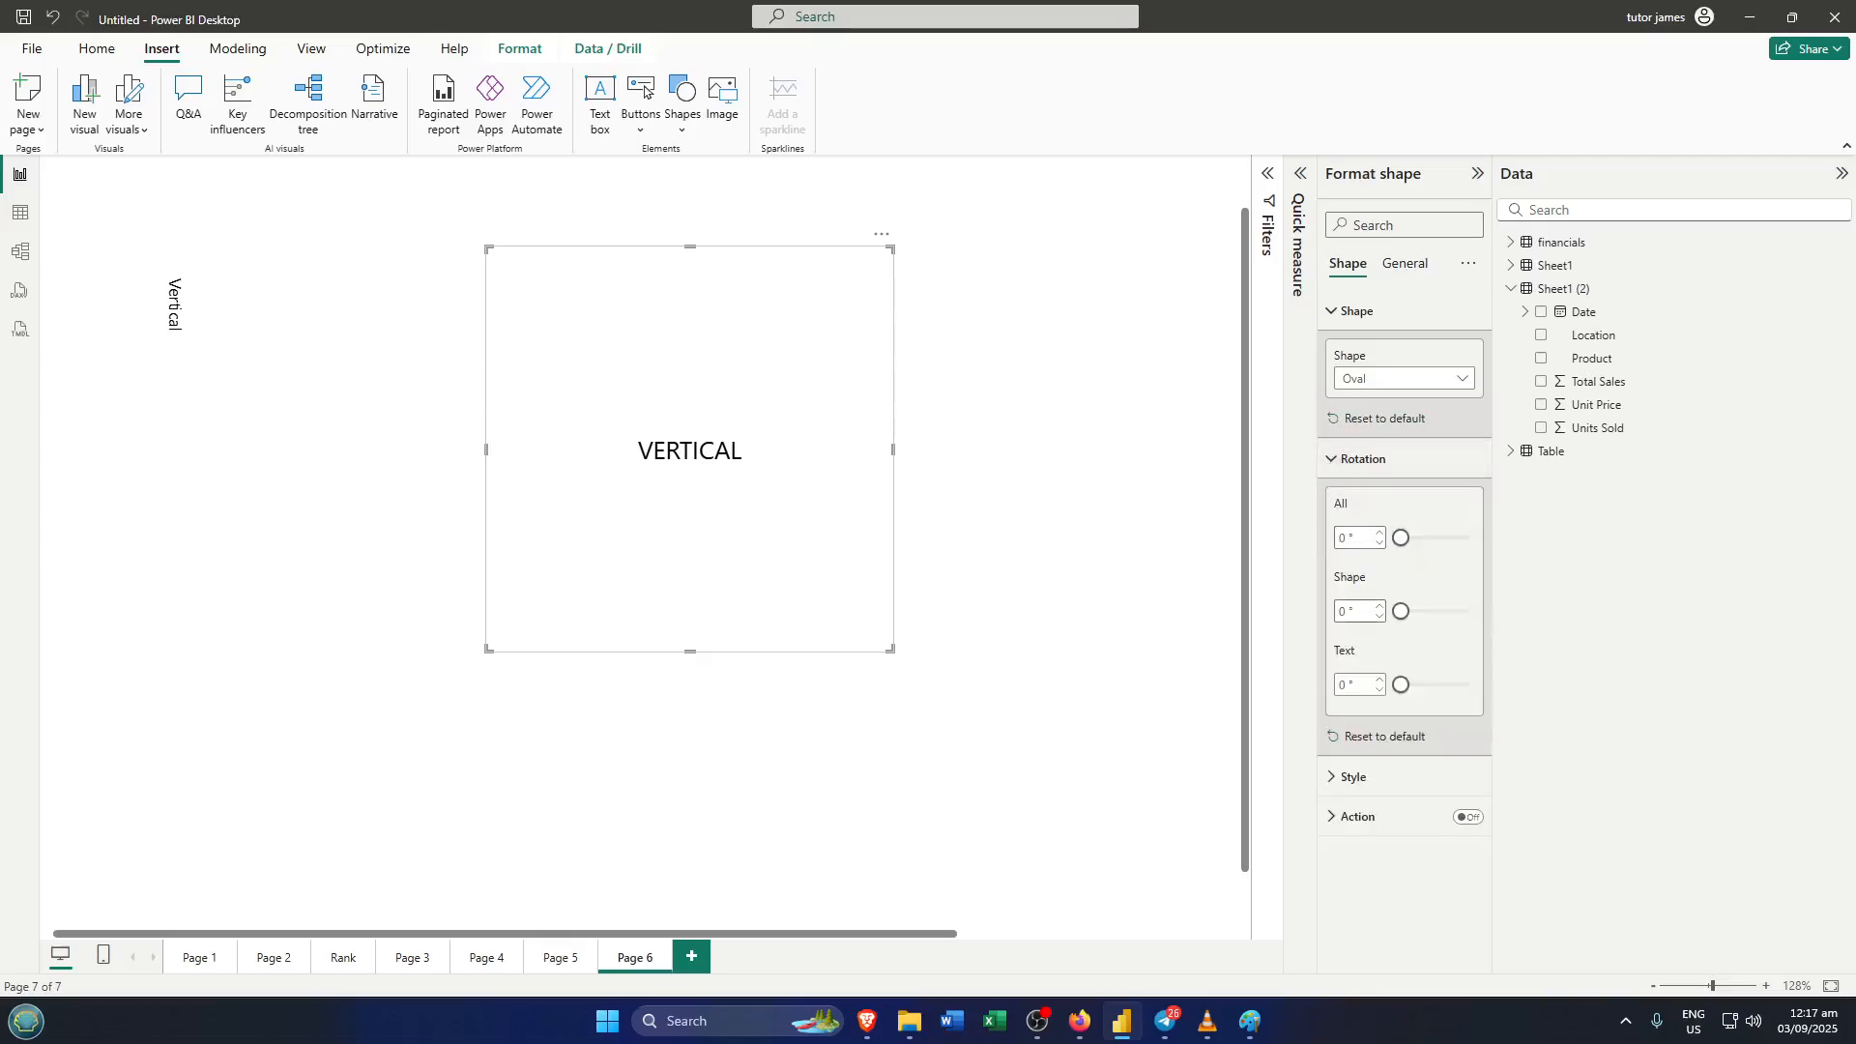
left_click(1352, 682)
type("90")
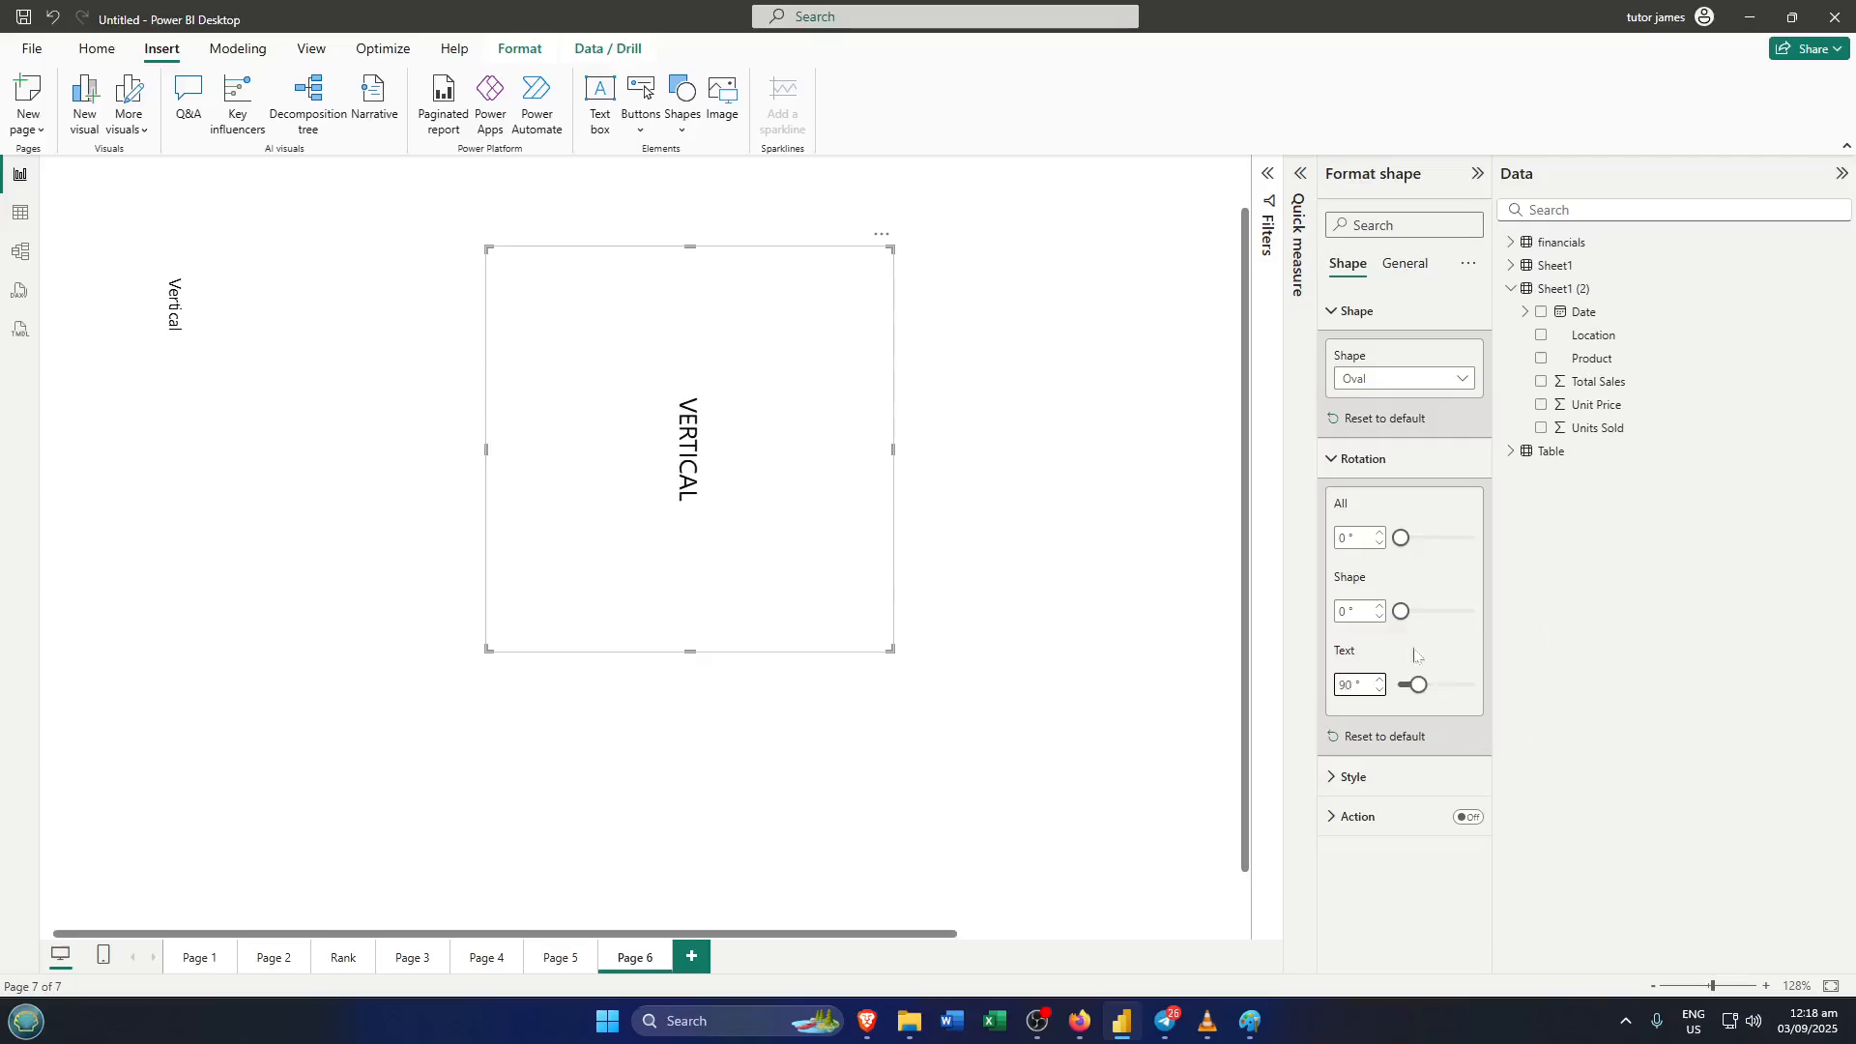
left_click(916, 379)
left_click(738, 436)
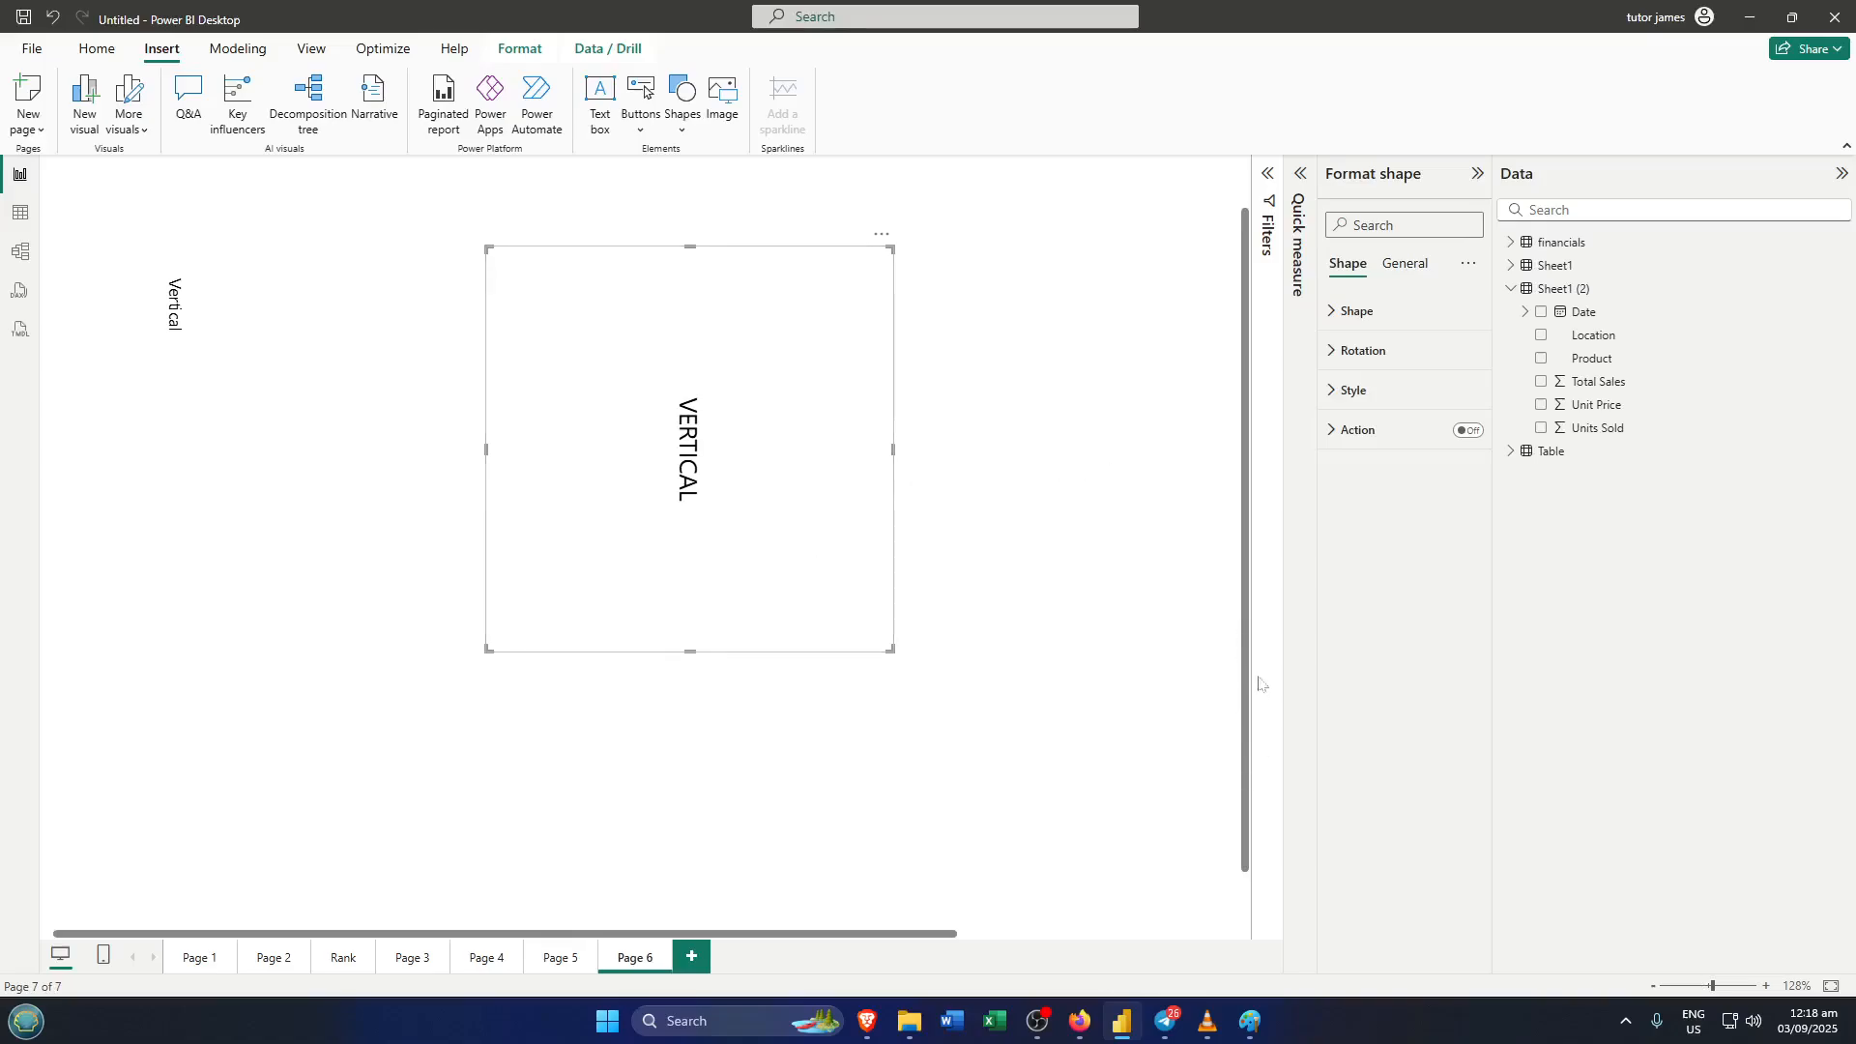
left_click(1044, 390)
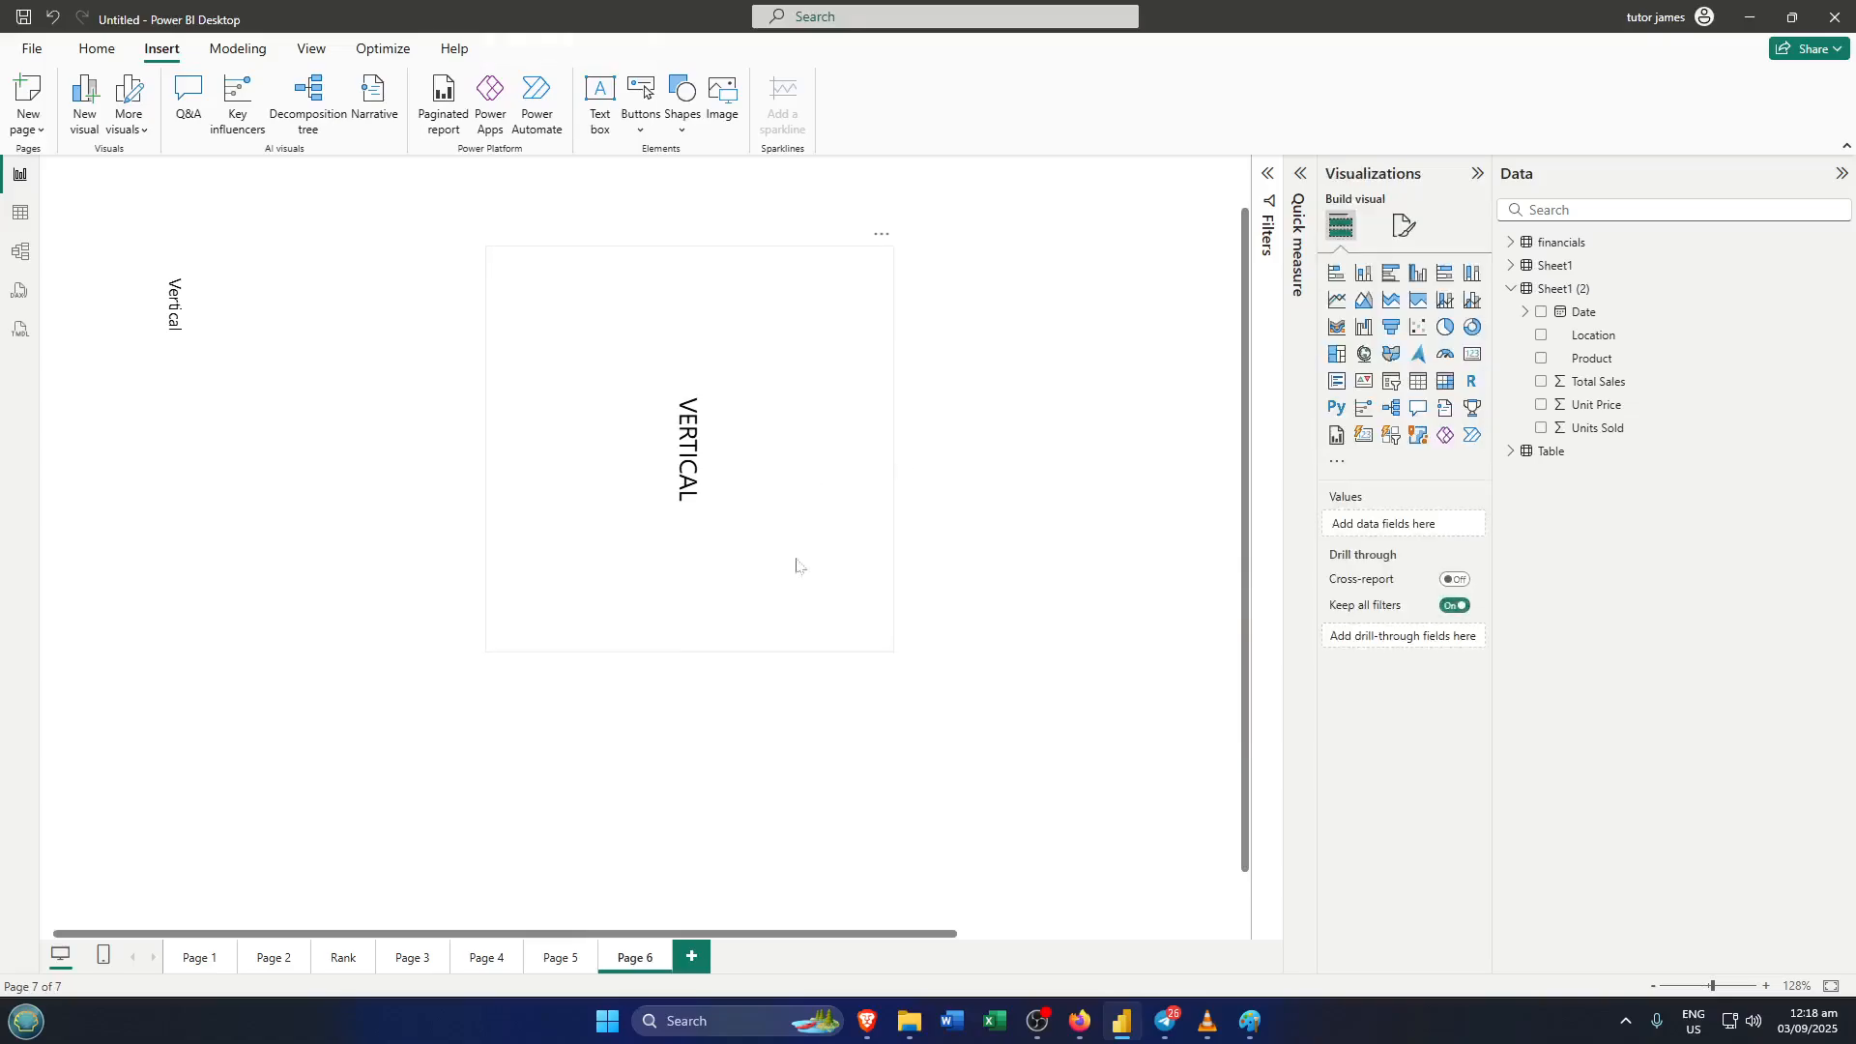
Step: Move the "VERTICAL" shape across the page to just below and beside the smaller "Vertical" text, and deselect it
left_click_drag(796, 559, 454, 541)
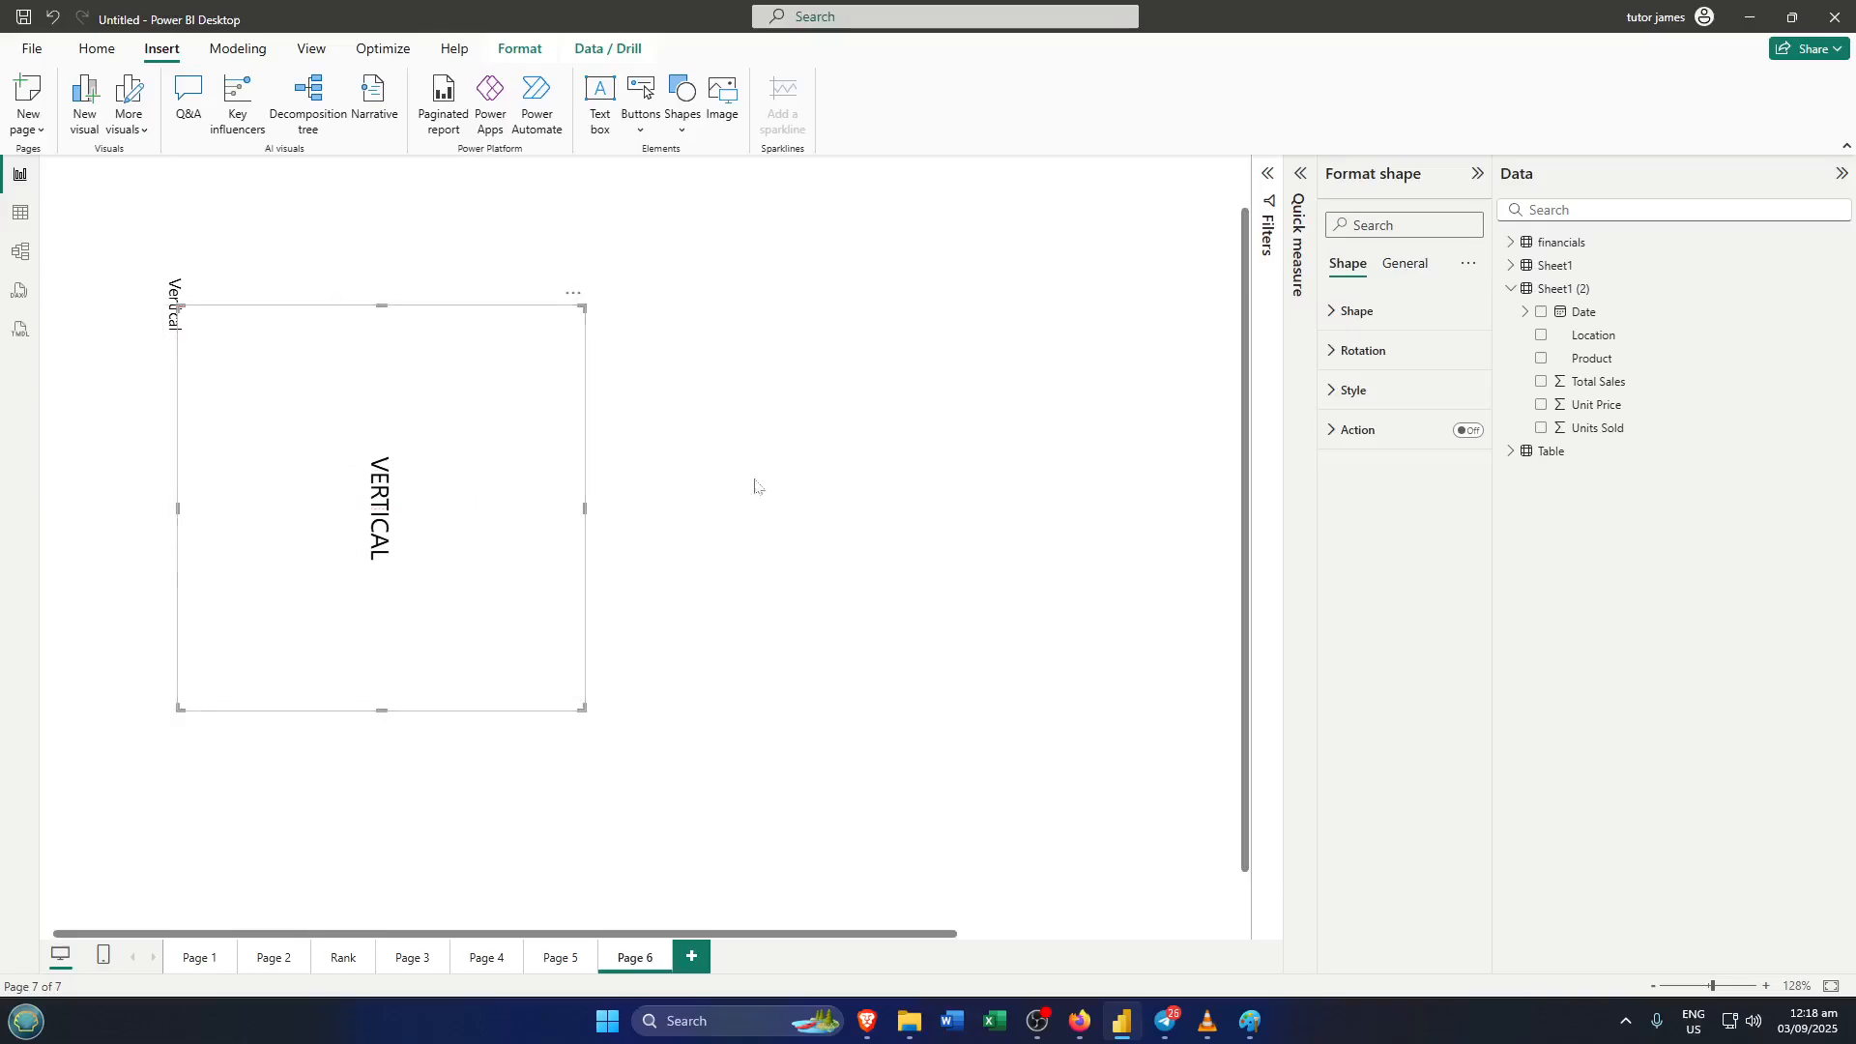
left_click(785, 475)
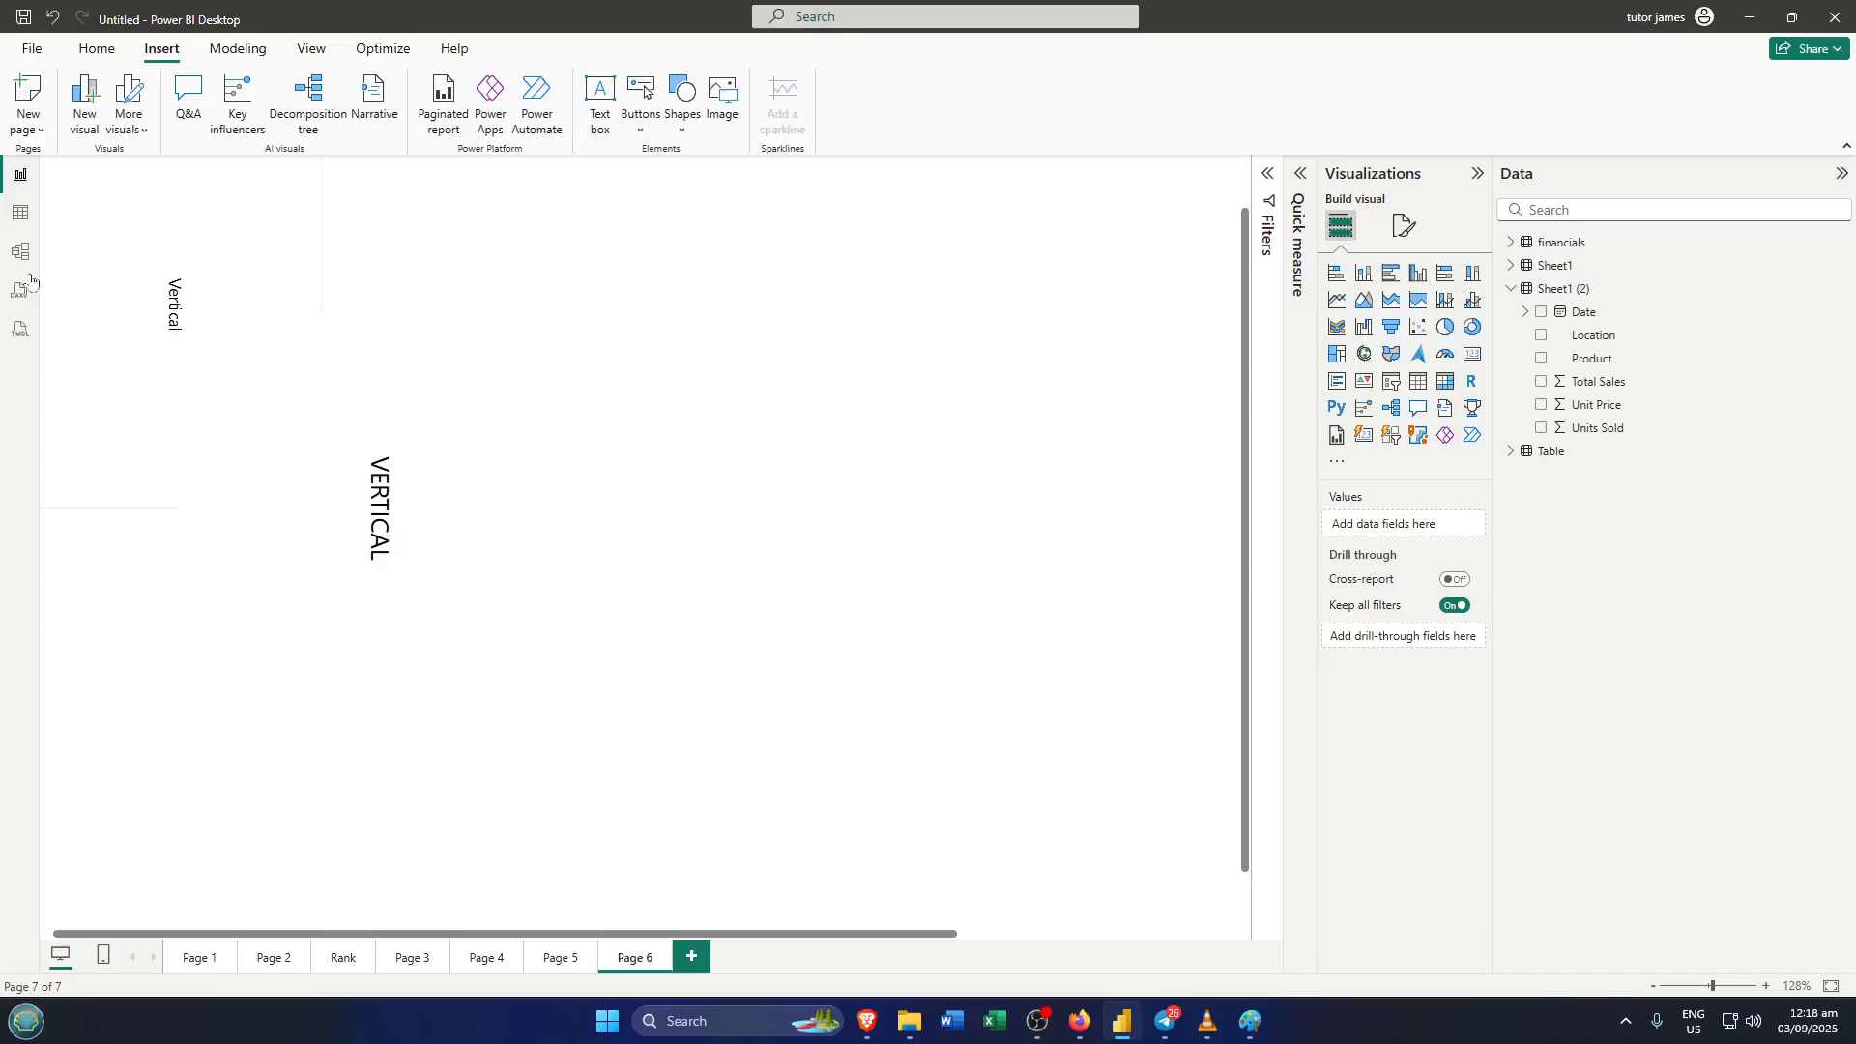
left_click(168, 284)
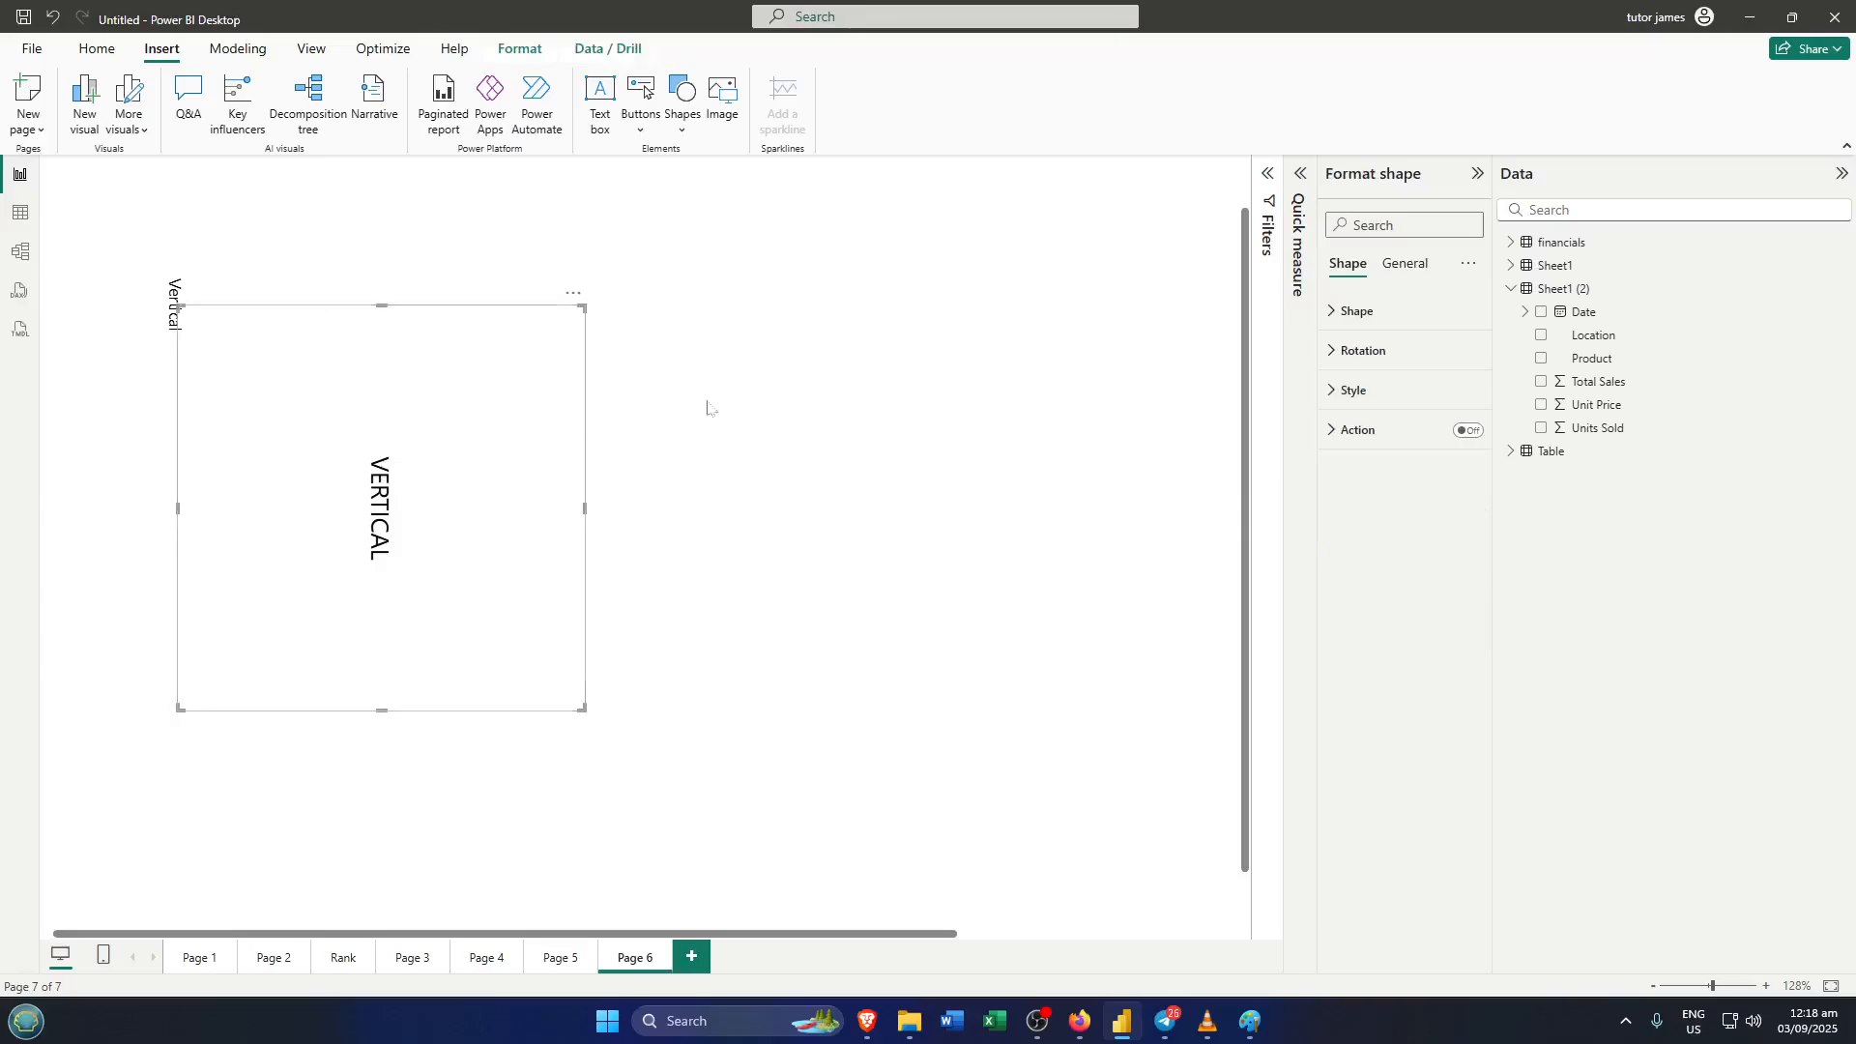
left_click(876, 360)
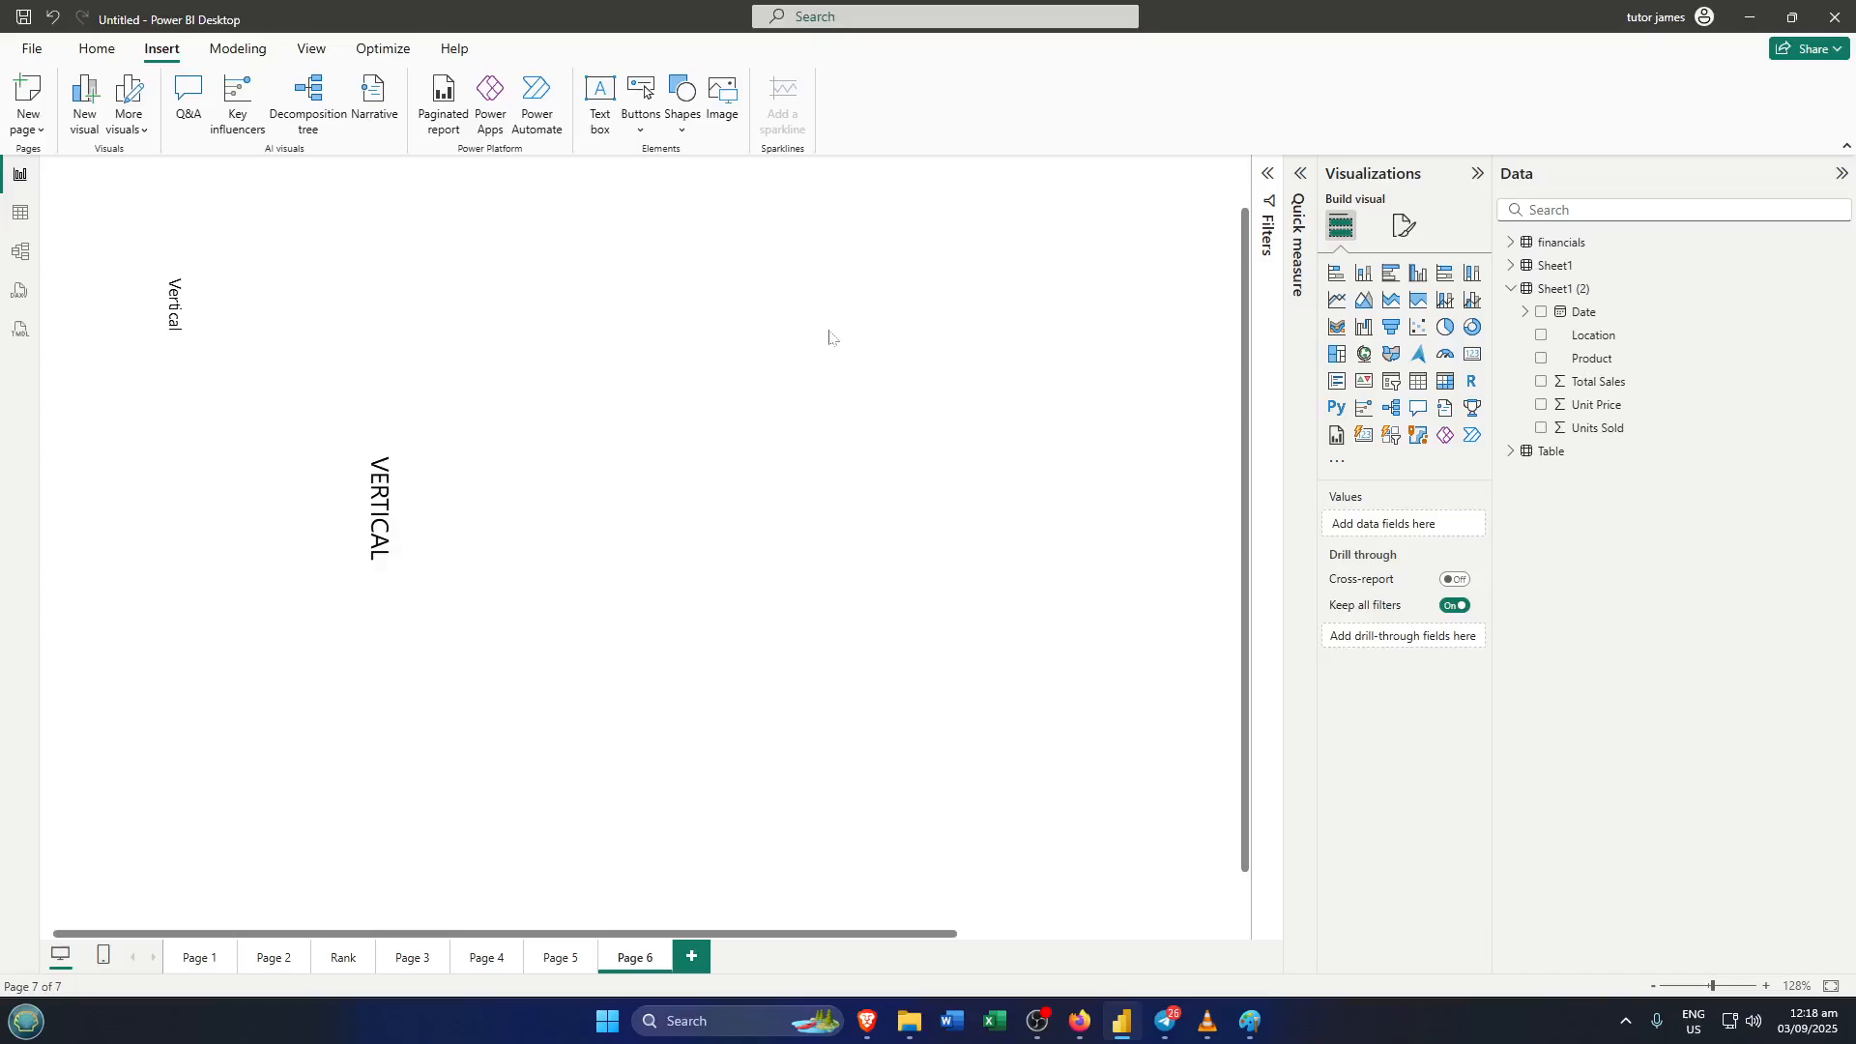
key("alt")
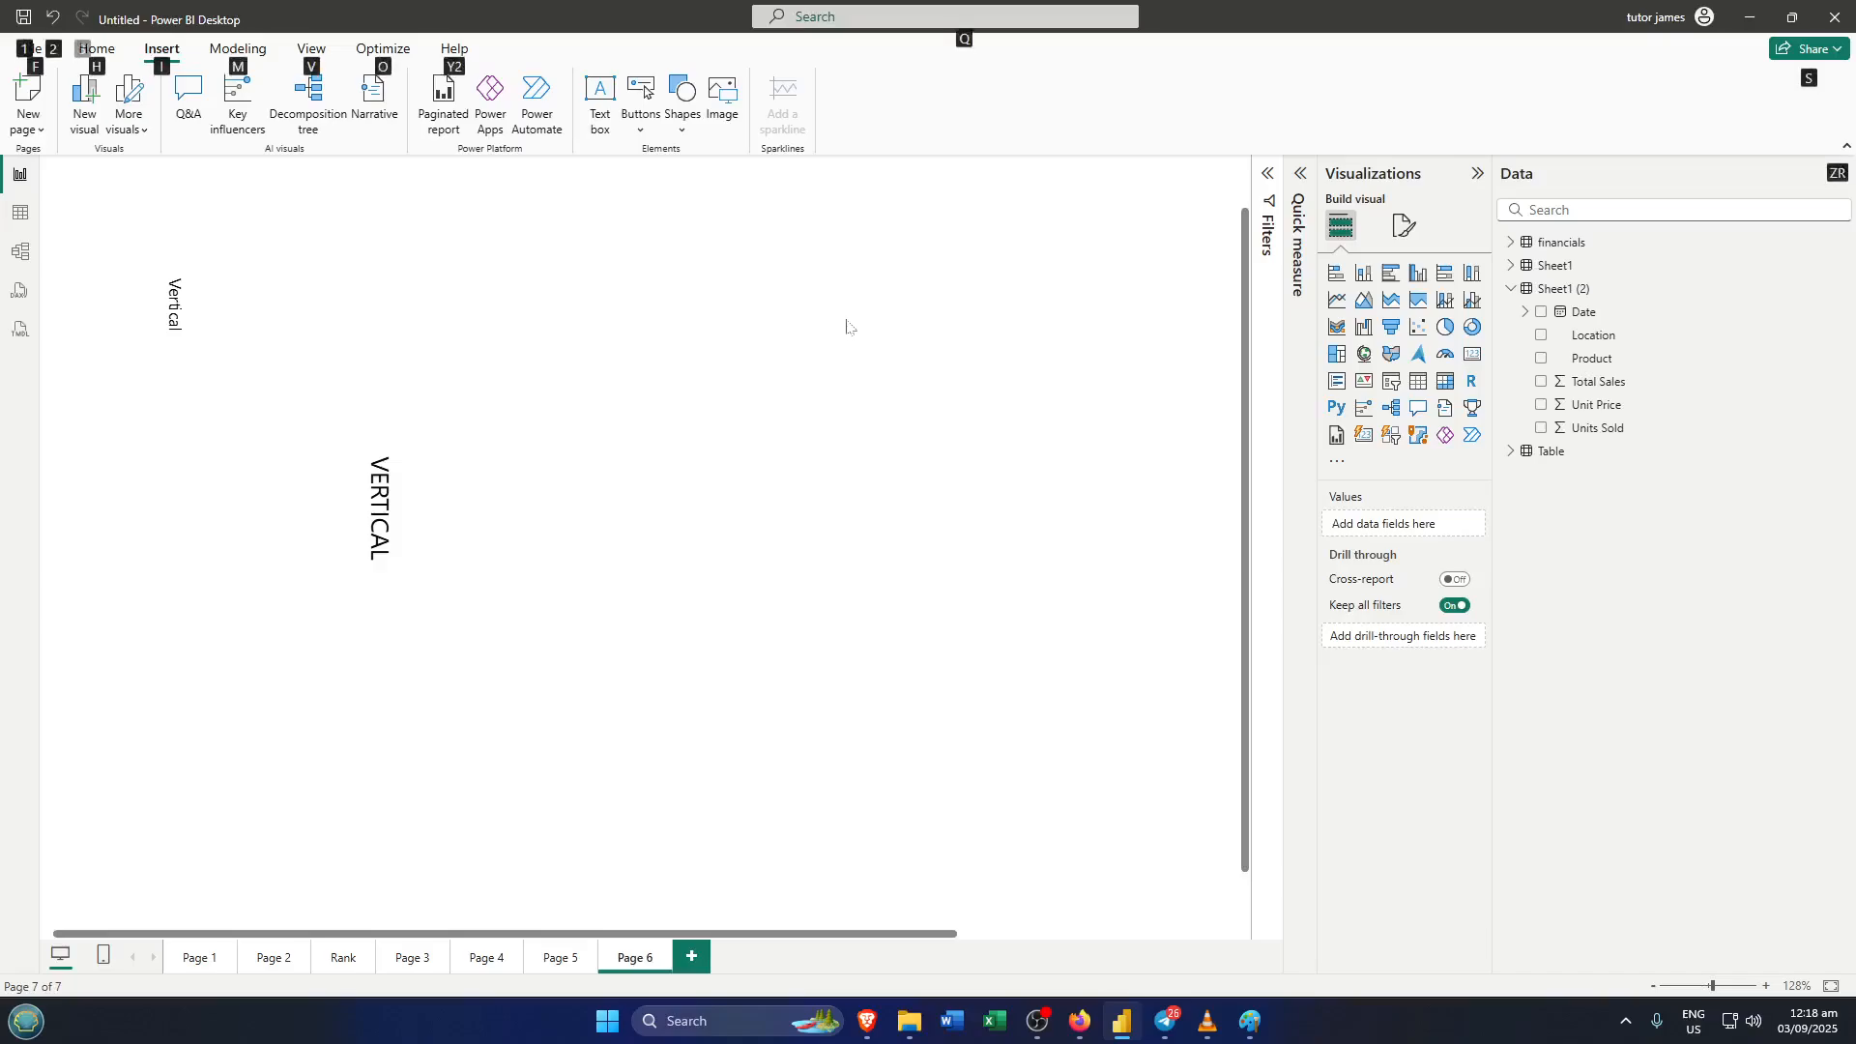